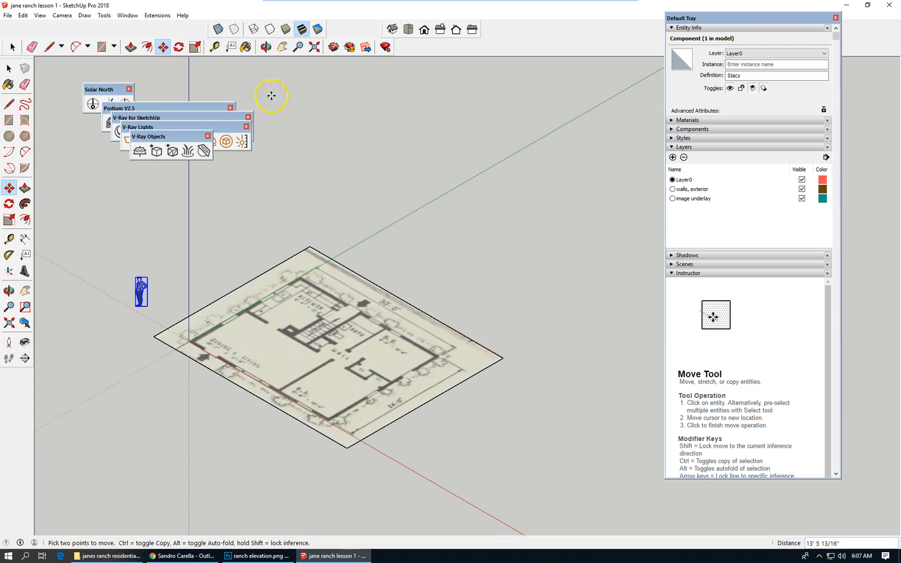
# Step: Show the floor plan image from the top view, enlarged enough to trace over
pyautogui.click(409, 31)
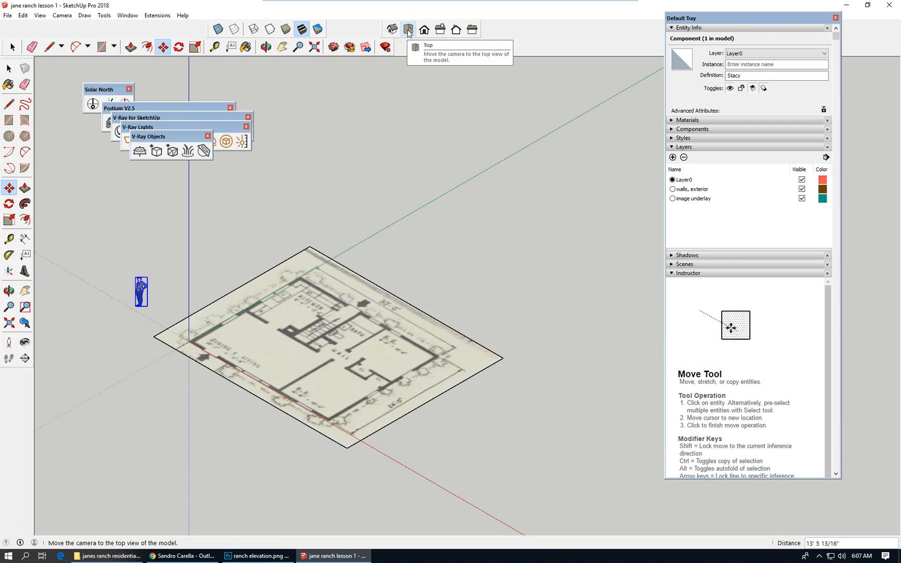
pyautogui.click(409, 30)
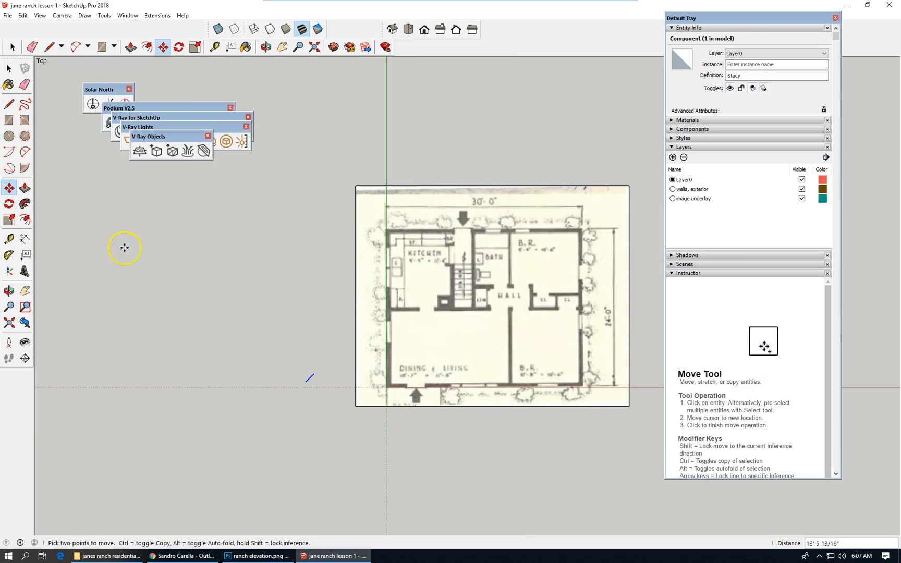
pyautogui.scroll(-2, 89, 287)
pyautogui.scroll(2, 417, 304)
pyautogui.scroll(2, 410, 304)
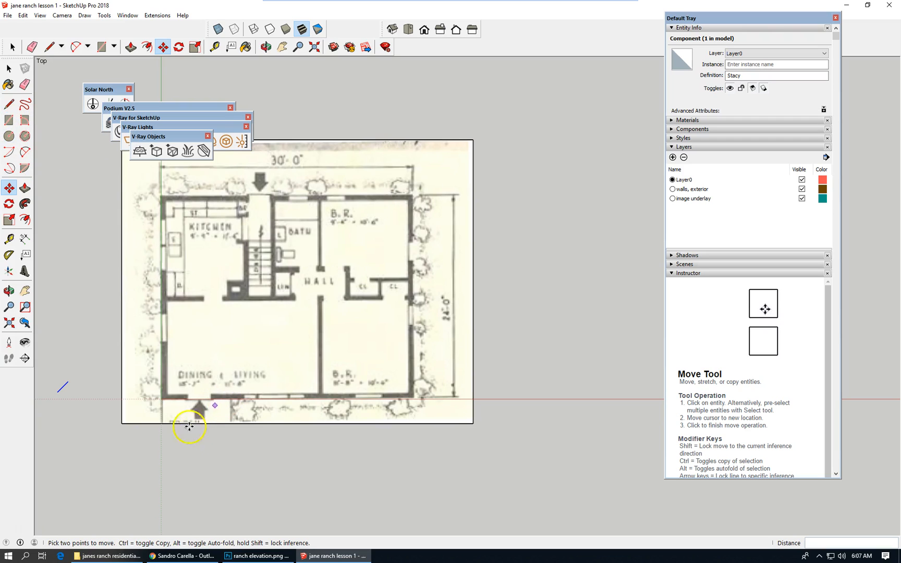
# Step: Draw a 30' line from the origin along the red axis, tracing the front exterior wall of the plan
pyautogui.click(9, 105)
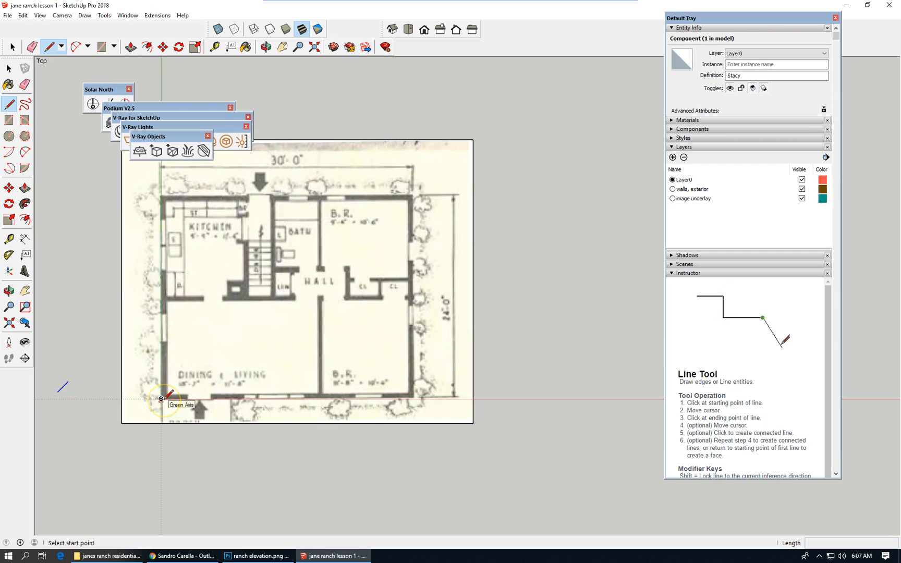
pyautogui.scroll(1, 162, 399)
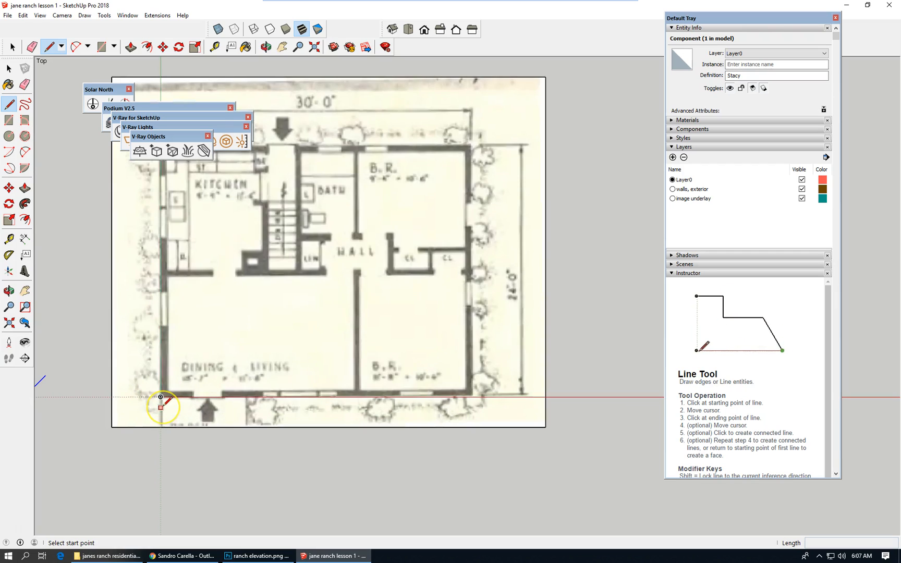
pyautogui.scroll(1, 161, 397)
pyautogui.scroll(1, 159, 386)
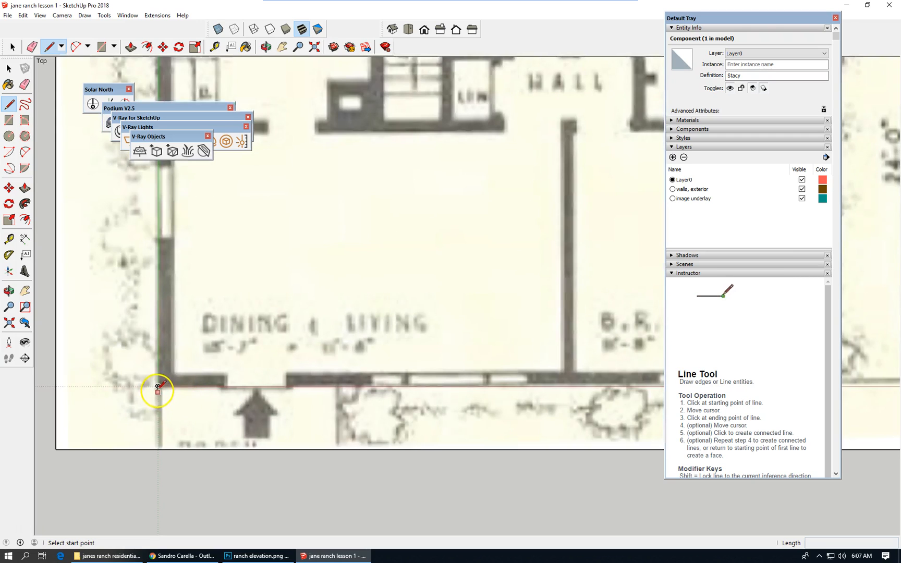
pyautogui.click(157, 386)
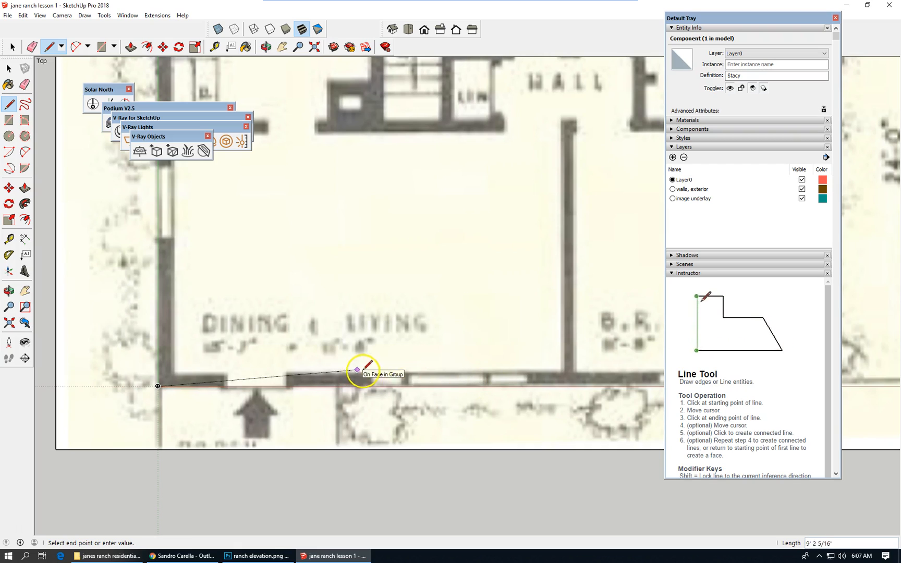
pyautogui.press('shift')
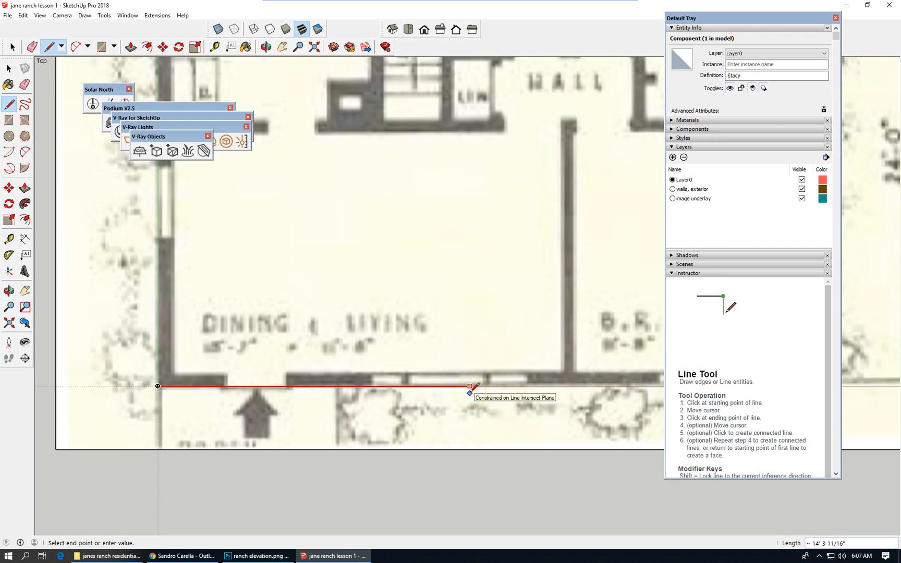
pyautogui.scroll(-6, 159, 374)
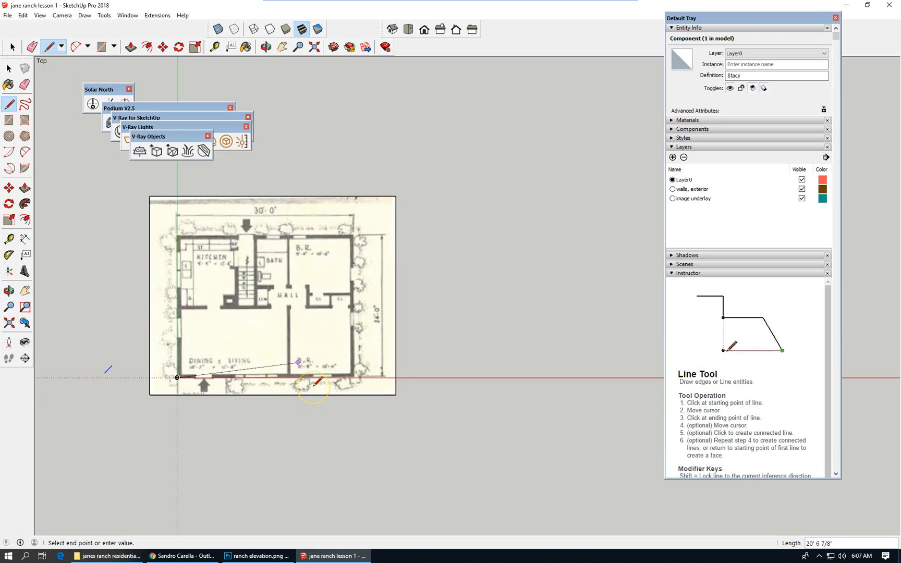
pyautogui.scroll(2, 314, 384)
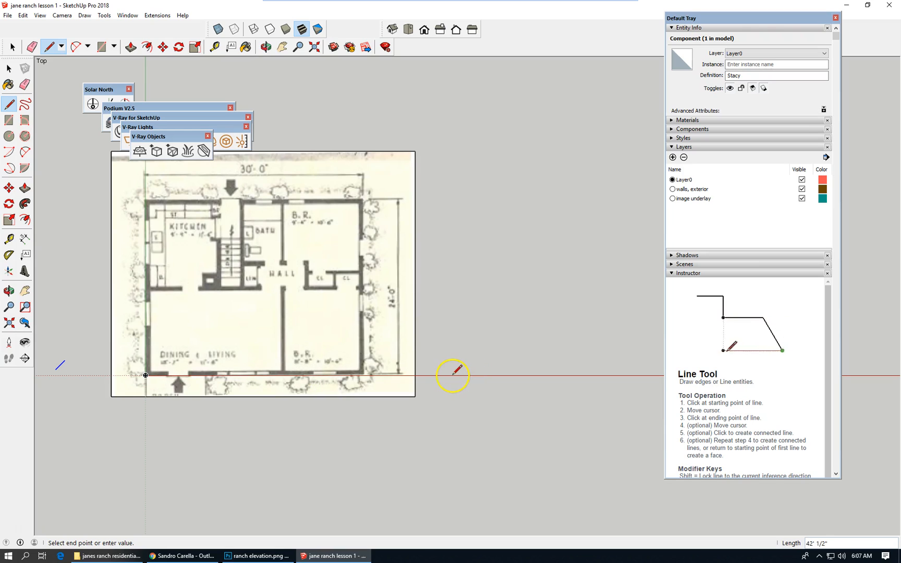
pyautogui.press('shift')
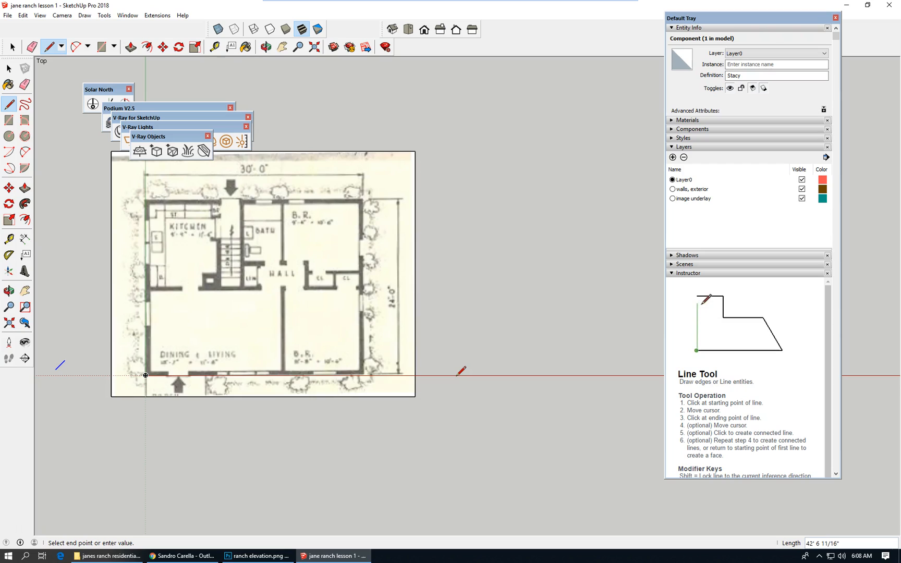
pyautogui.write('30')
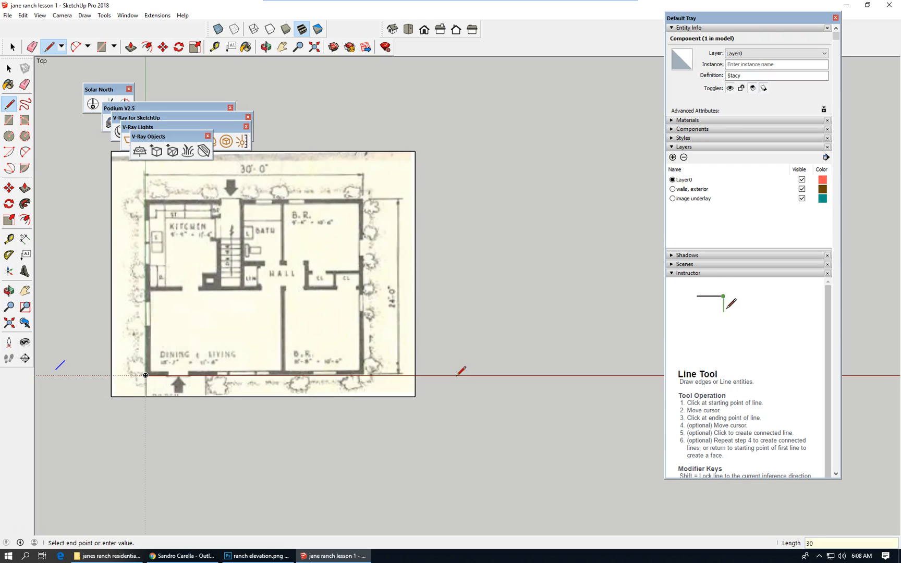
pyautogui.write("'")
pyautogui.press('Return')
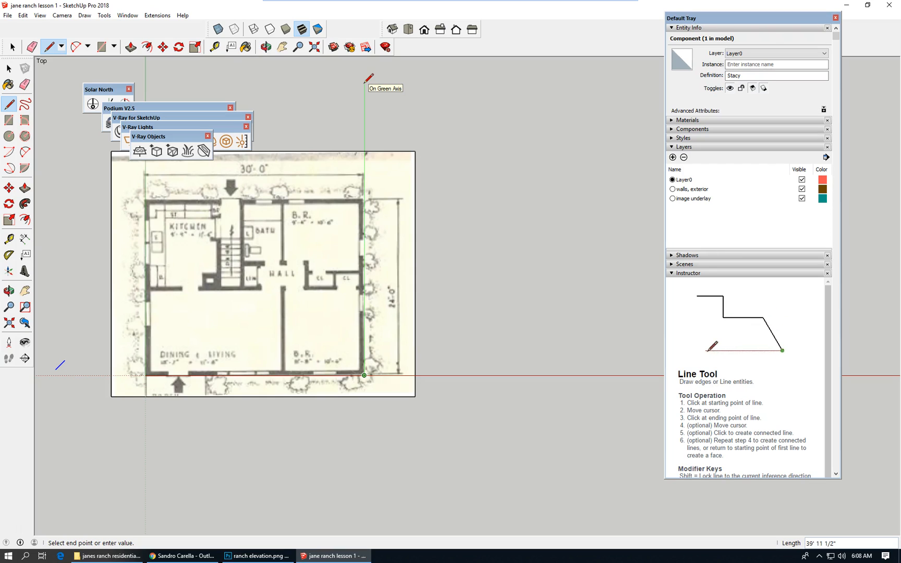
# Step: Complete the house outline with a 24' side along the green axis, a 30' rear edge and a closing line to the origin
pyautogui.write("24'")
pyautogui.press('Return')
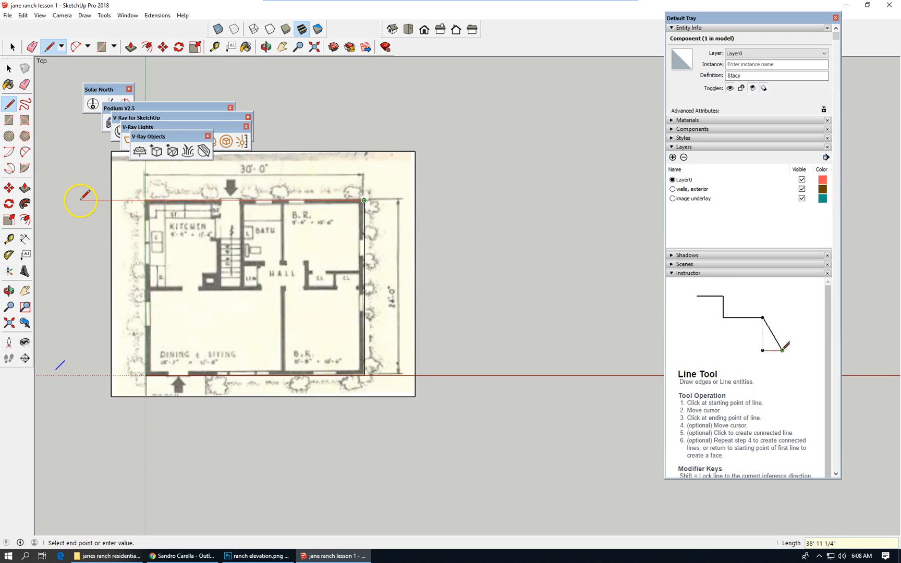
pyautogui.write('30')
pyautogui.press('Return')
pyautogui.click(146, 375)
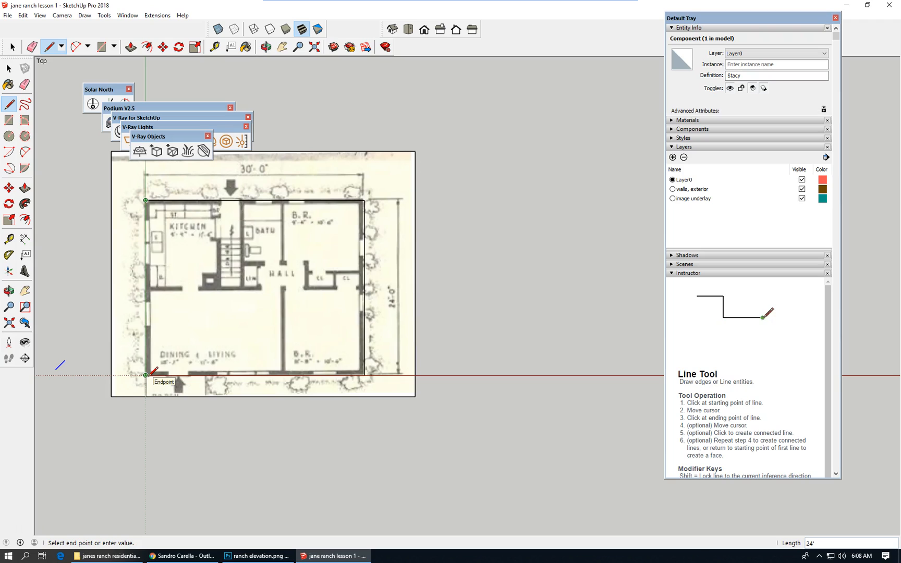
pyautogui.click(146, 375)
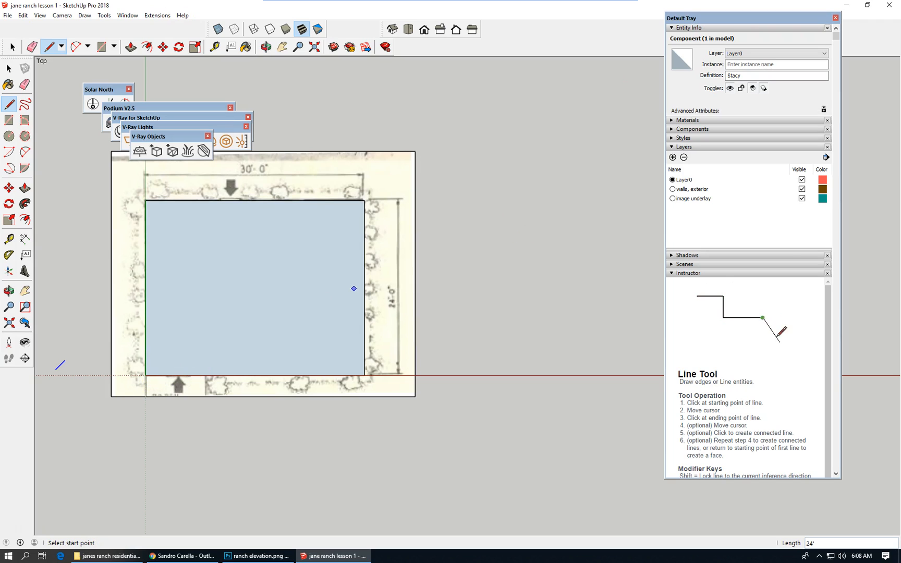
# Step: Group the house outline with its face and assign the group to the "walls, exterior" layer
pyautogui.click(11, 47)
pyautogui.doubleClick(244, 233)
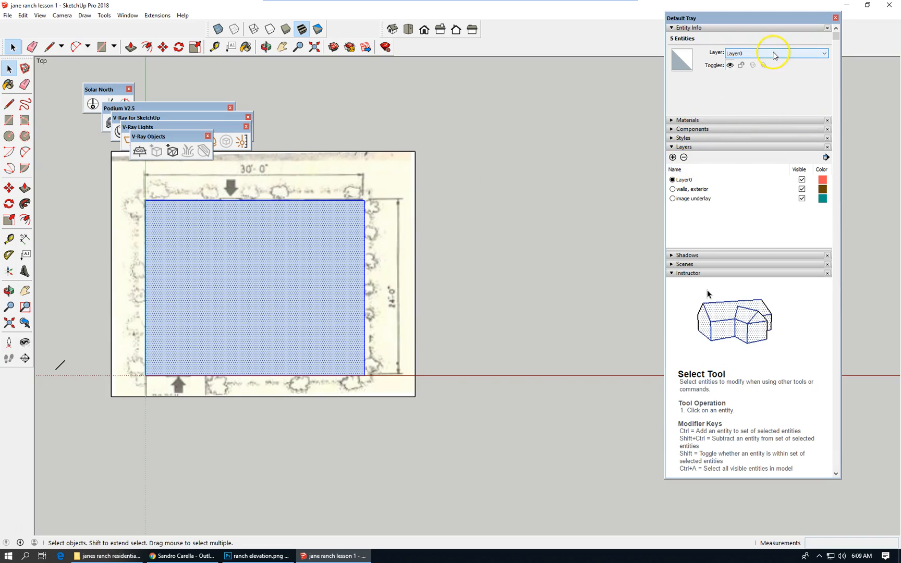
pyautogui.click(23, 15)
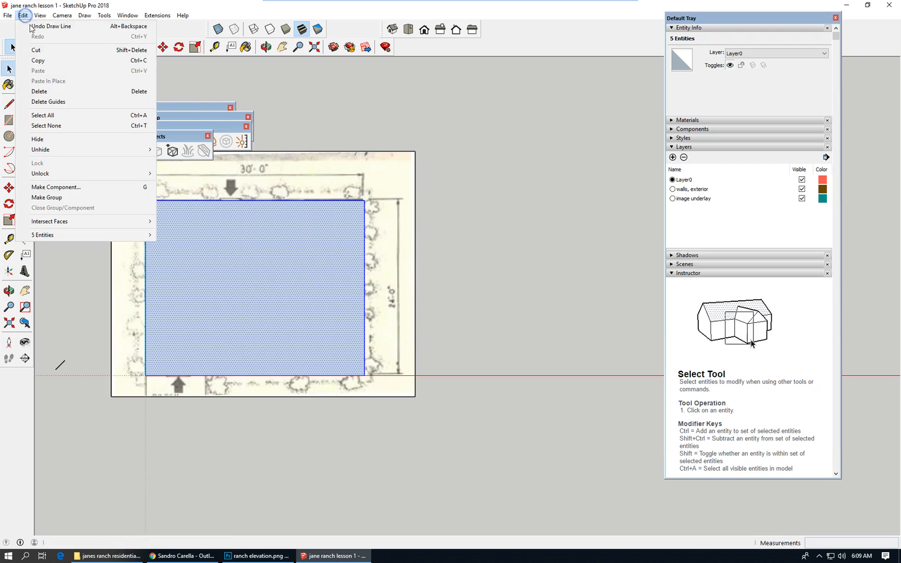
pyautogui.click(70, 197)
pyautogui.click(771, 53)
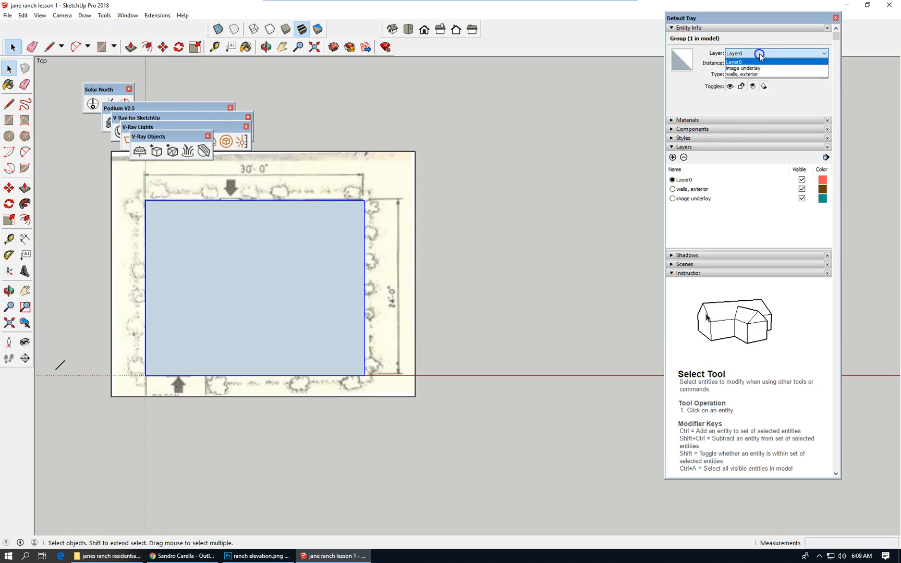
pyautogui.click(751, 74)
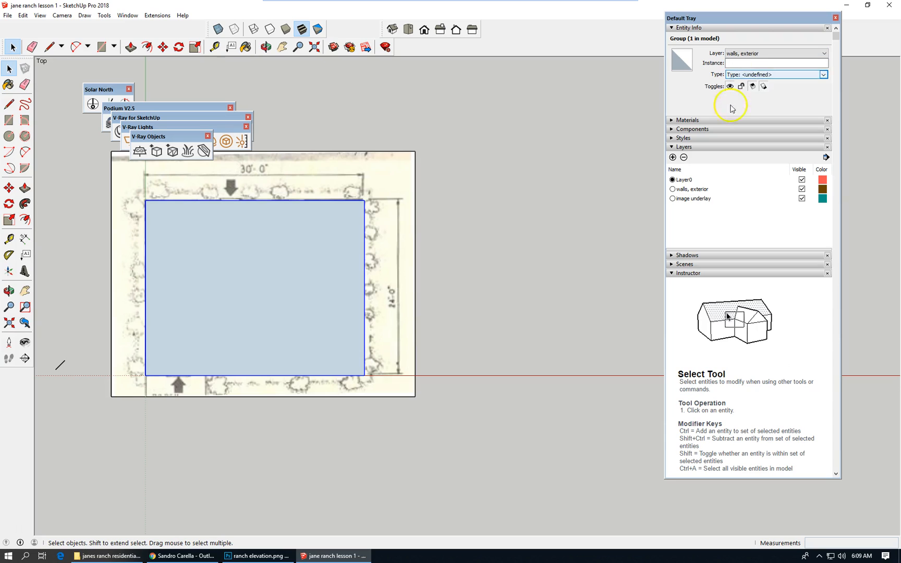
# Step: Hide the "walls, exterior" layer and measure the exterior wall's thickness on the plan image with the Line tool
pyautogui.click(801, 189)
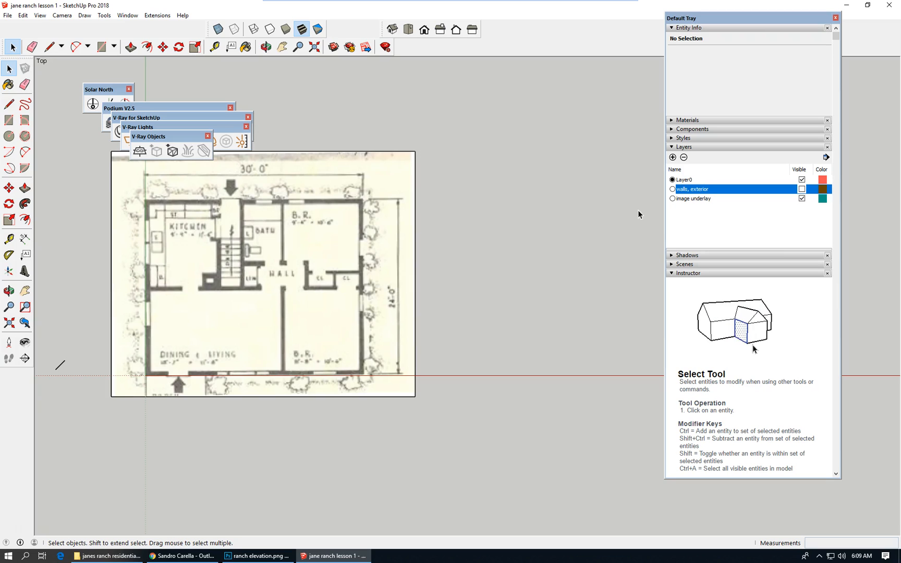
pyautogui.scroll(5, 214, 360)
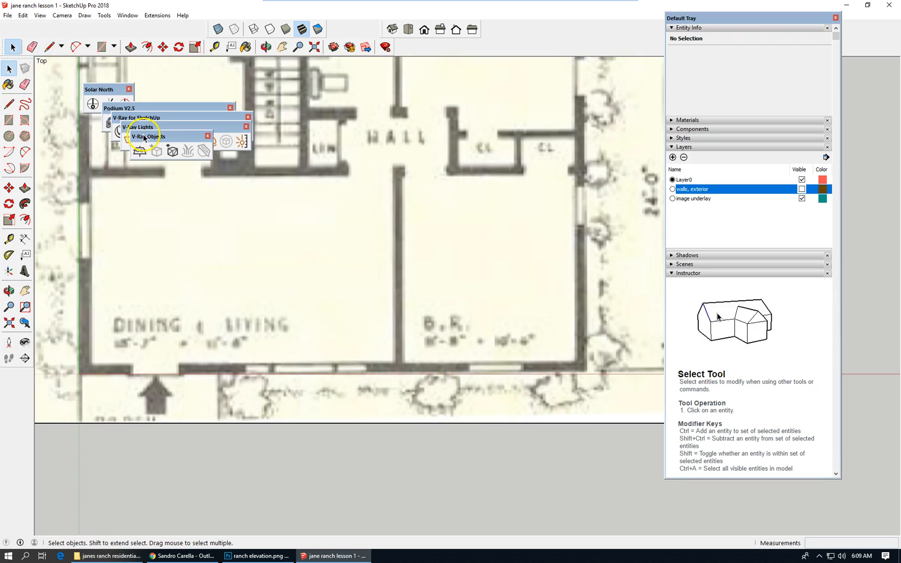
pyautogui.click(49, 47)
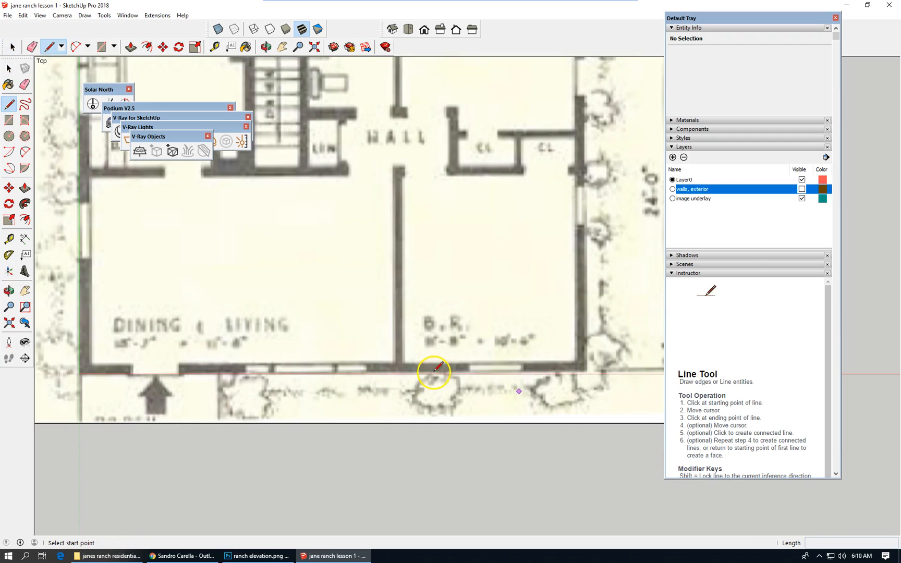
pyautogui.scroll(2, 431, 378)
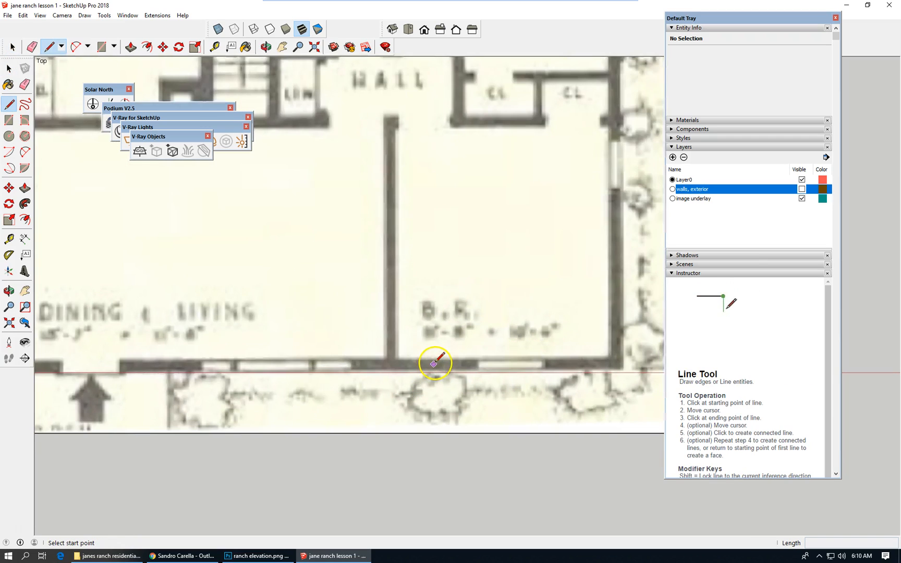
pyautogui.click(625, 317)
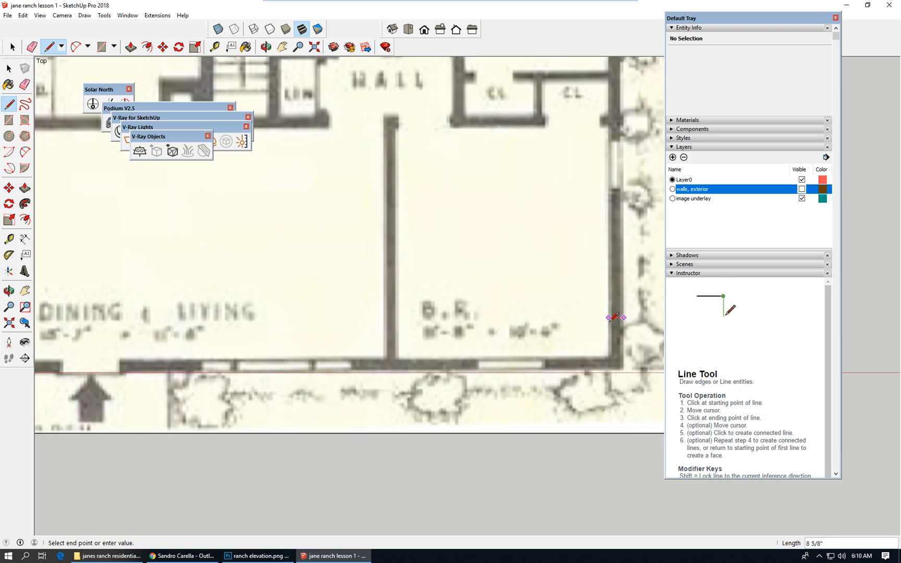
pyautogui.click(501, 198)
pyautogui.press('Escape')
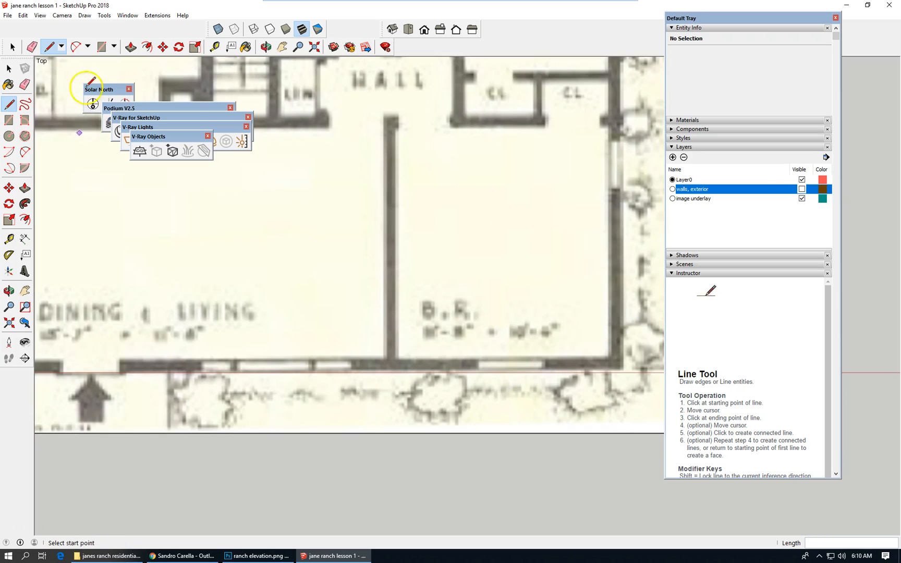
# Step: Hide the "image underlay" layer and make the "walls, exterior" layer visible
pyautogui.scroll(-3, 334, 440)
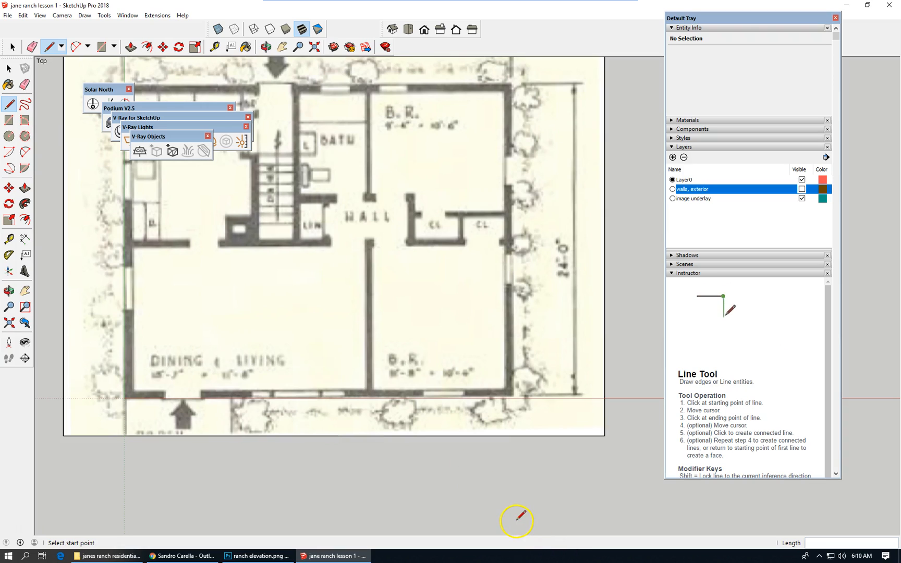
pyautogui.click(10, 67)
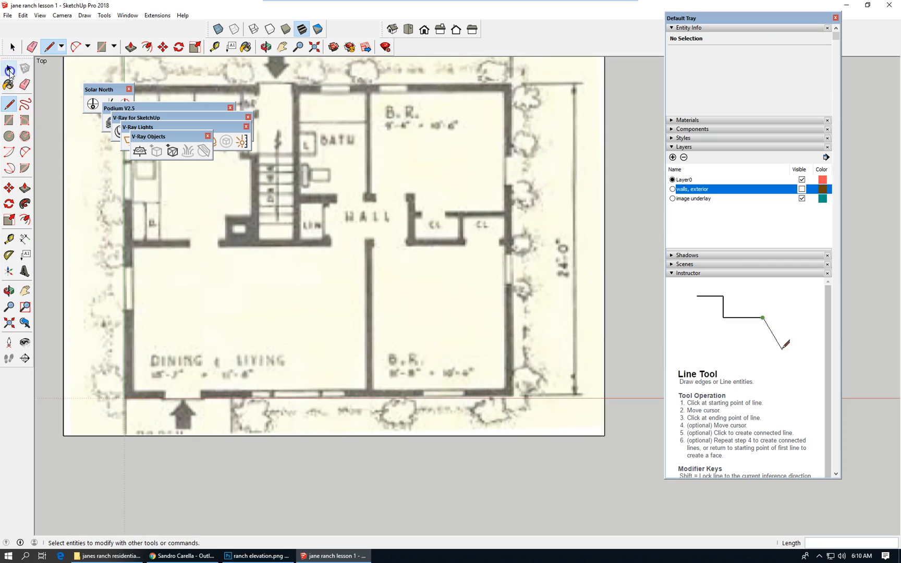
pyautogui.scroll(-3, 547, 385)
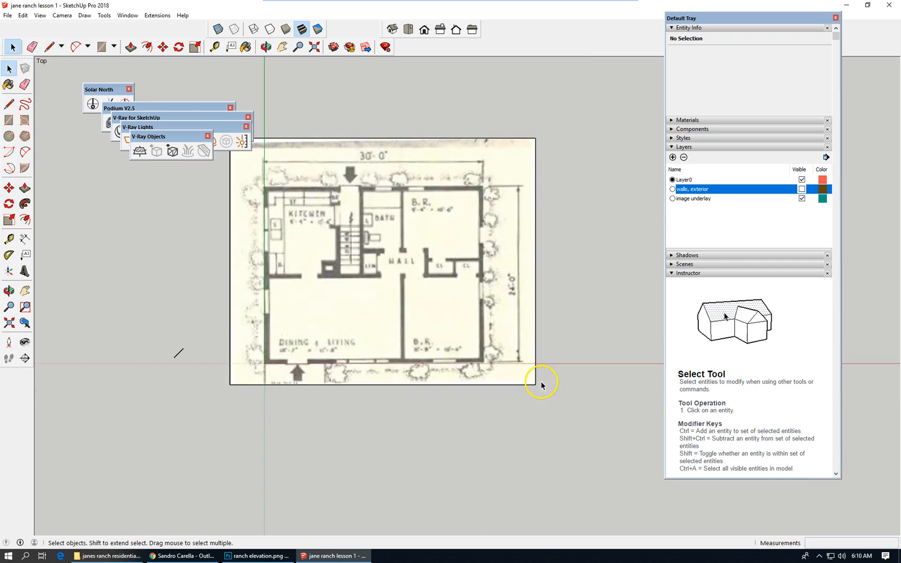
pyautogui.click(662, 224)
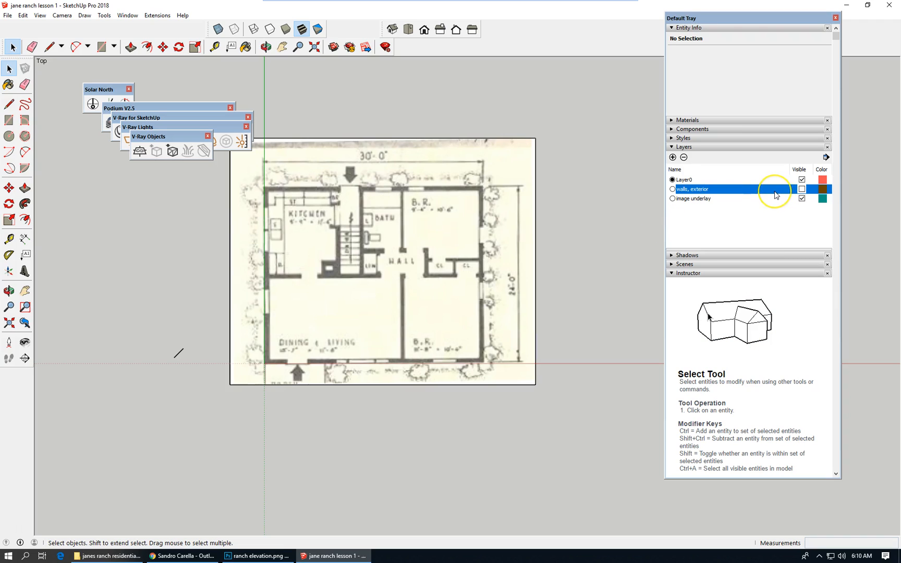
pyautogui.click(802, 199)
pyautogui.click(802, 199)
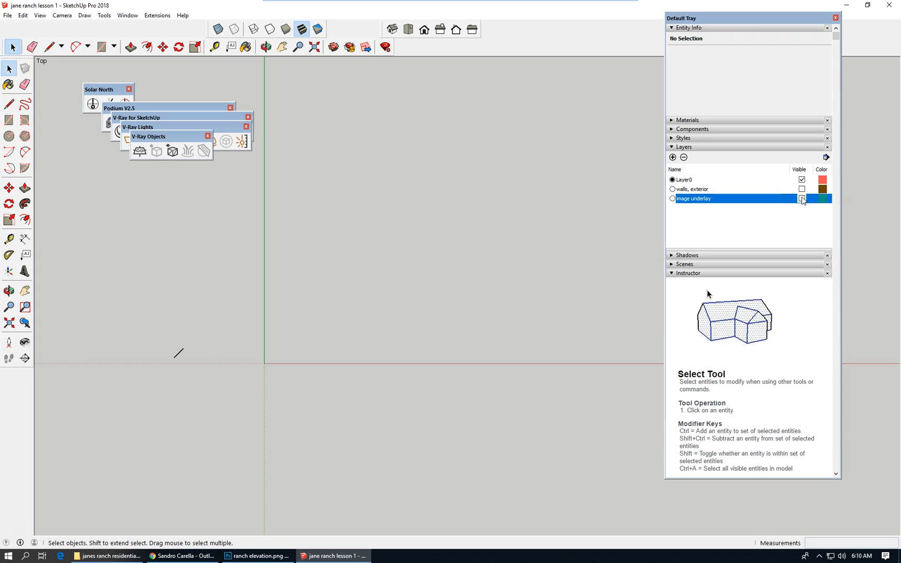
pyautogui.click(801, 189)
# Step: Open the exterior walls group for editing and offset the house outline 6" inward
pyautogui.click(302, 274)
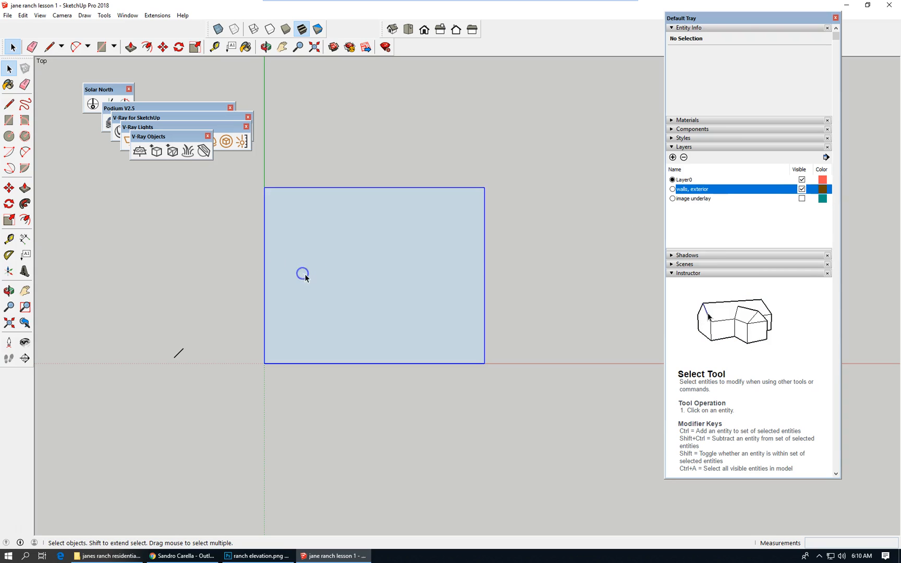
pyautogui.doubleClick(359, 272)
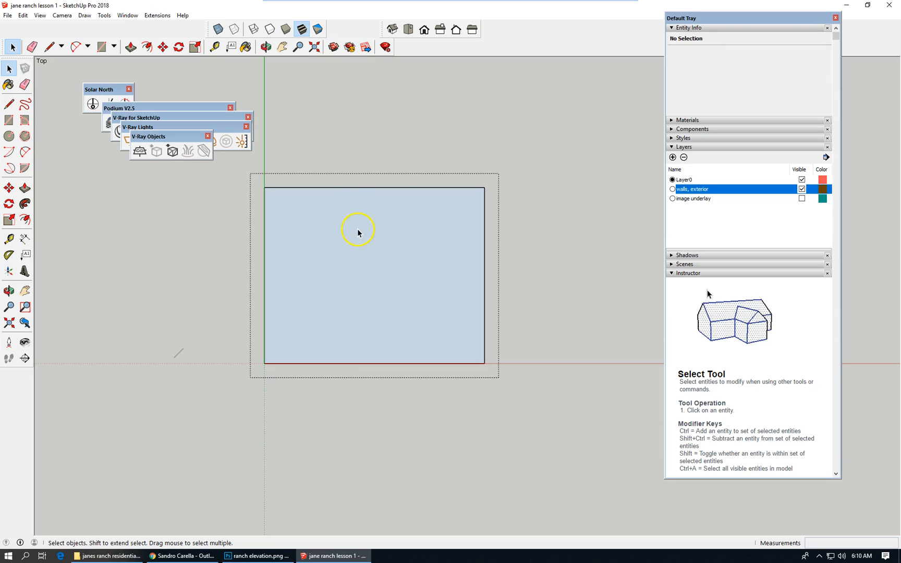
pyautogui.scroll(2, 314, 199)
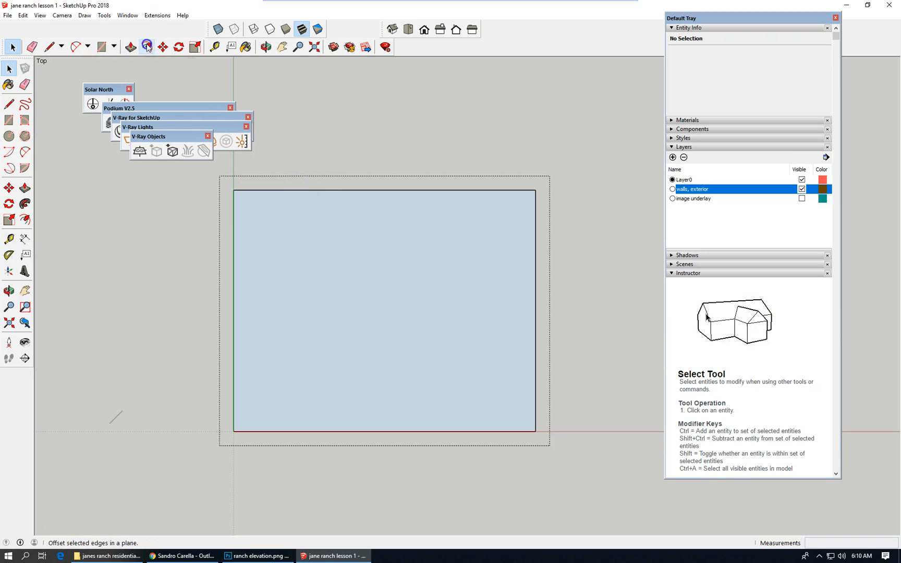
pyautogui.click(147, 47)
pyautogui.click(334, 190)
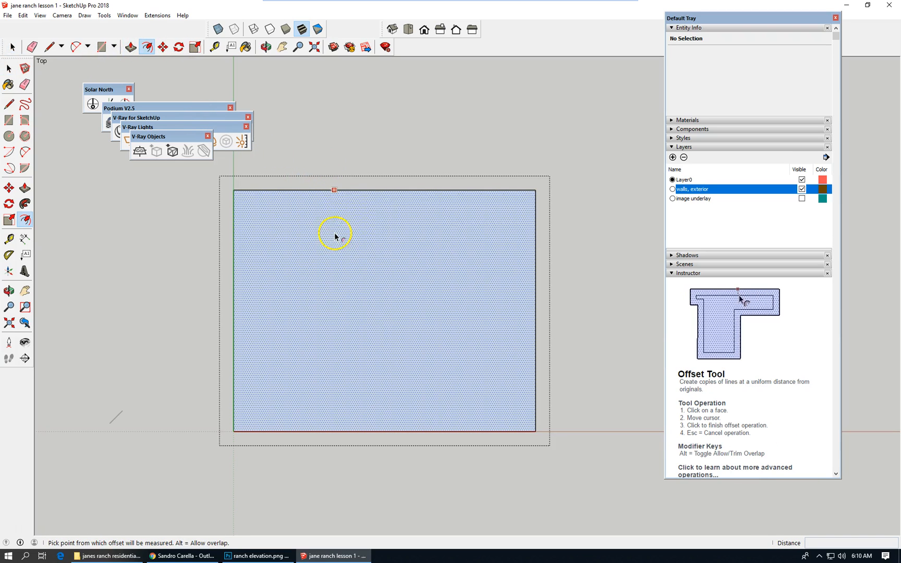
pyautogui.click(349, 269)
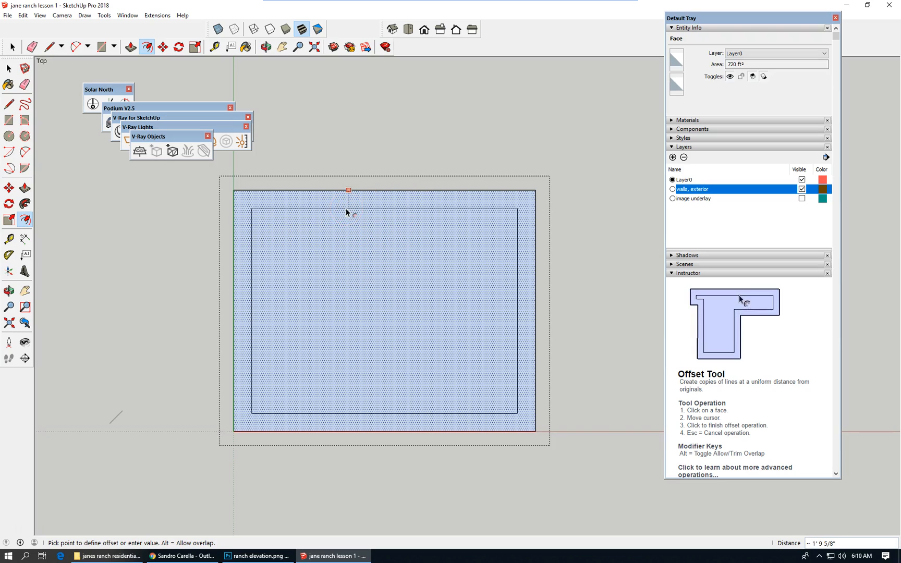
pyautogui.write('6')
pyautogui.press('Return')
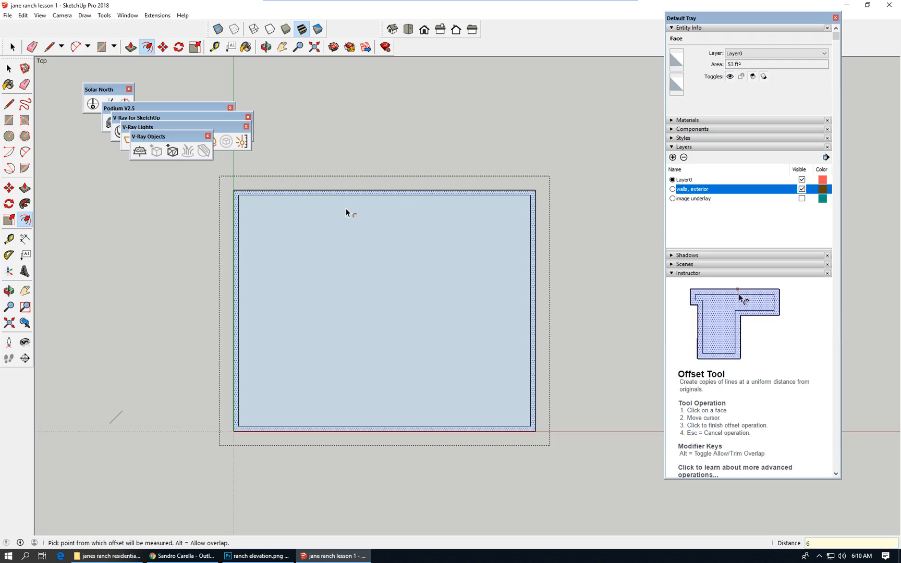
# Step: Delete the face inside the offset outline, leaving only the wall-thickness ring, and close the group
pyautogui.click(8, 69)
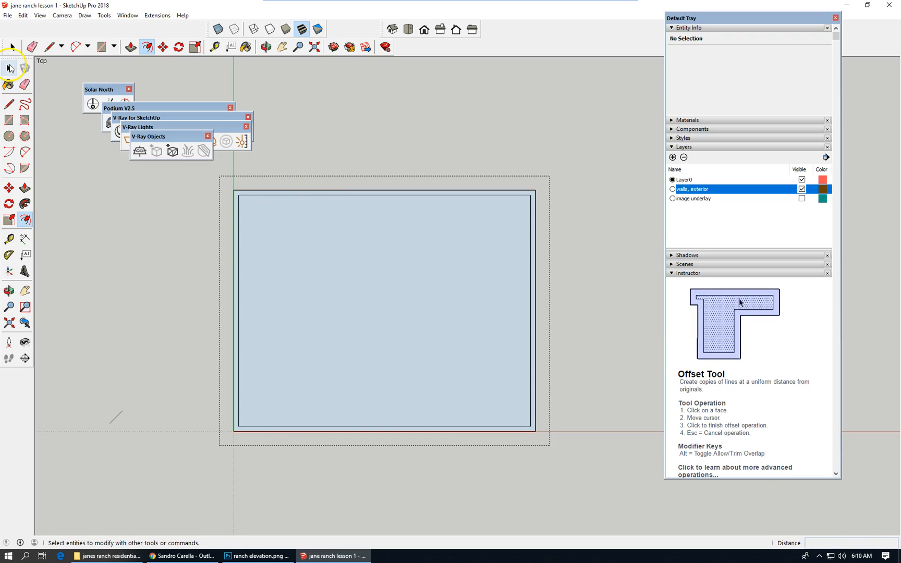
pyautogui.click(309, 285)
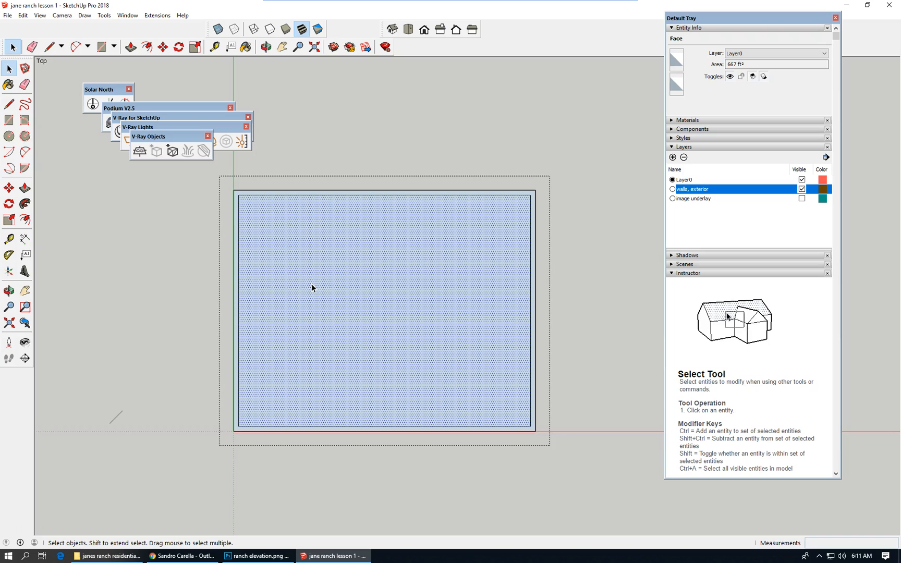
pyautogui.scroll(-1, 302, 265)
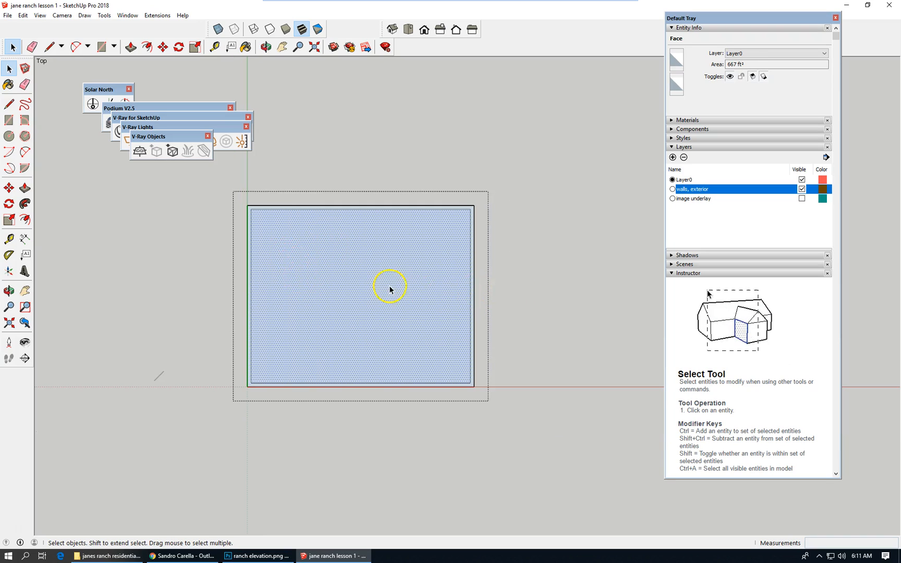
pyautogui.press('Delete')
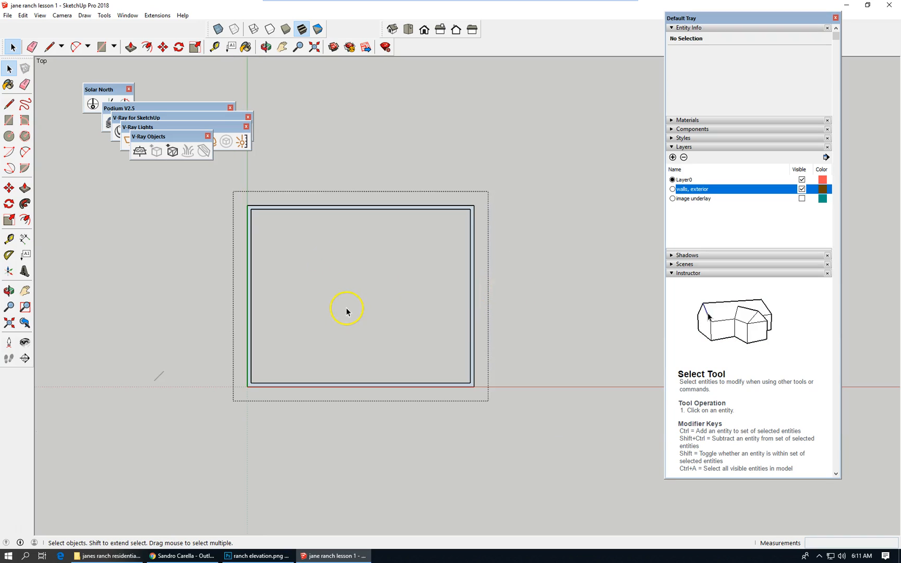
pyautogui.scroll(-1, 347, 312)
pyautogui.hotkey('ctrl', 'z')
pyautogui.click(373, 297)
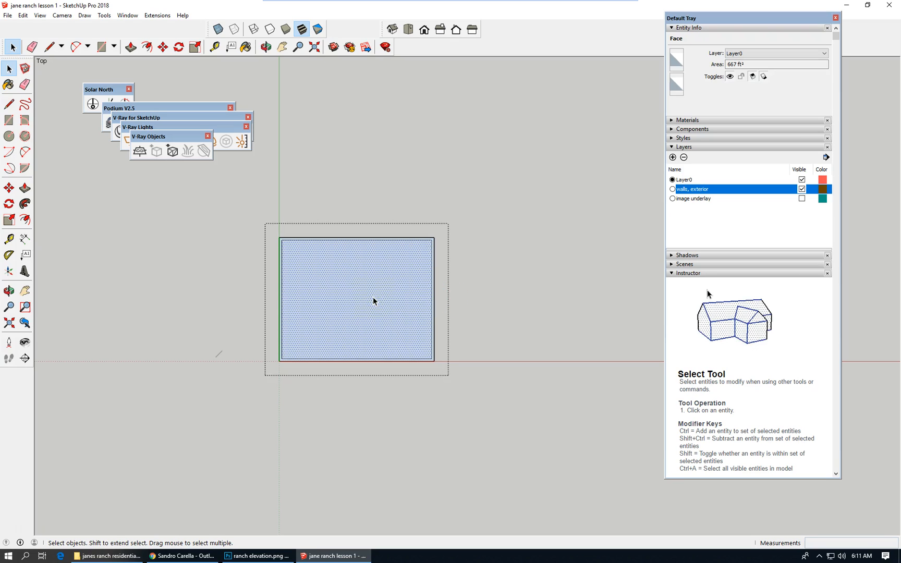
pyautogui.press('Delete')
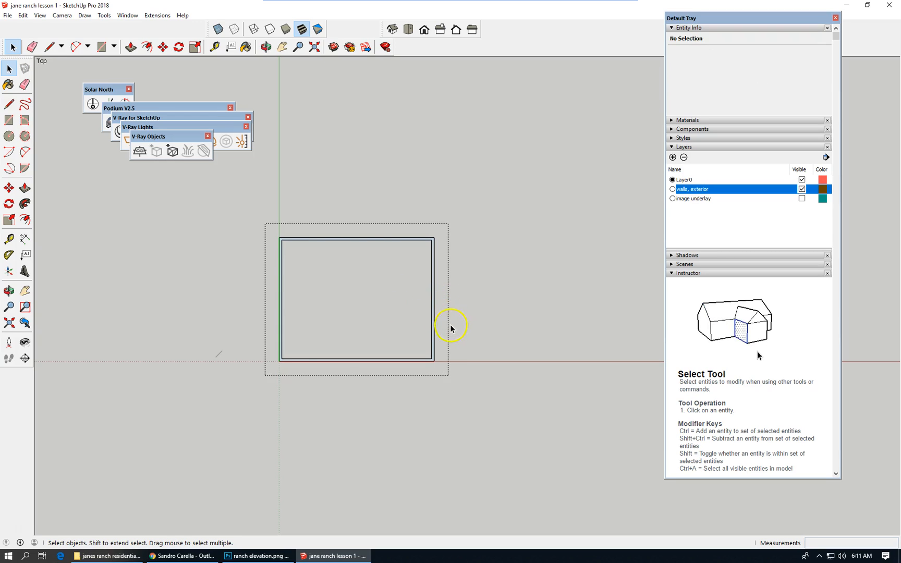
pyautogui.scroll(-1, 442, 328)
pyautogui.moveTo(431, 336); pyautogui.dragTo(296, 173, button='middle')
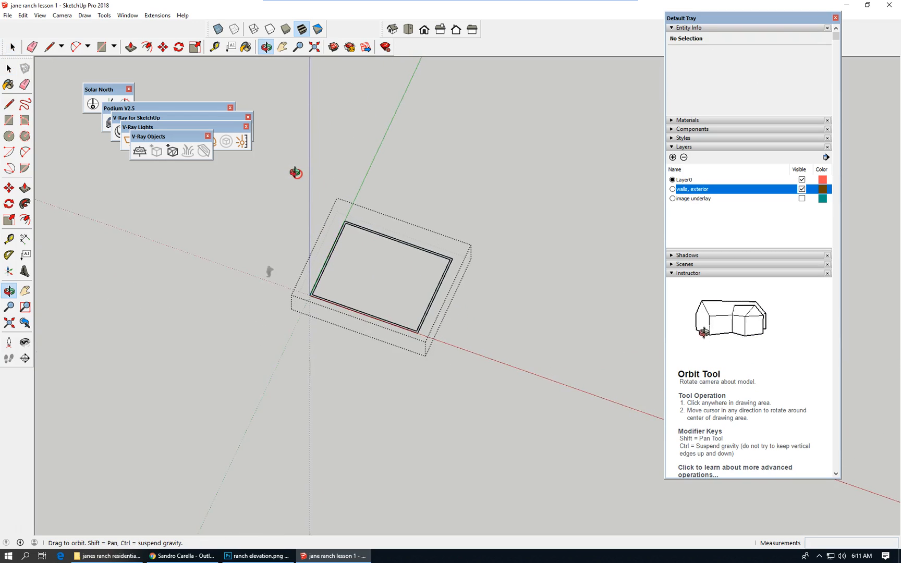
pyautogui.scroll(3, 392, 295)
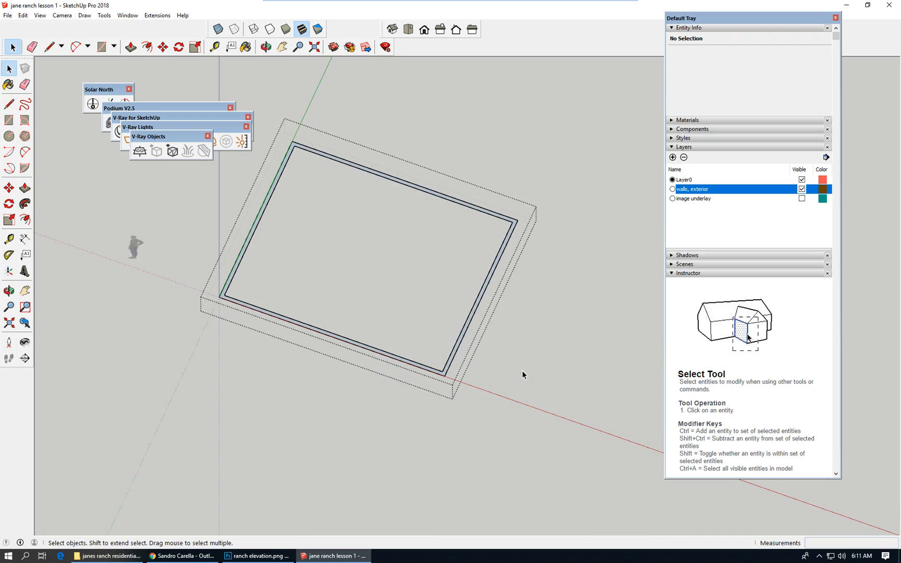
pyautogui.scroll(-2, 245, 387)
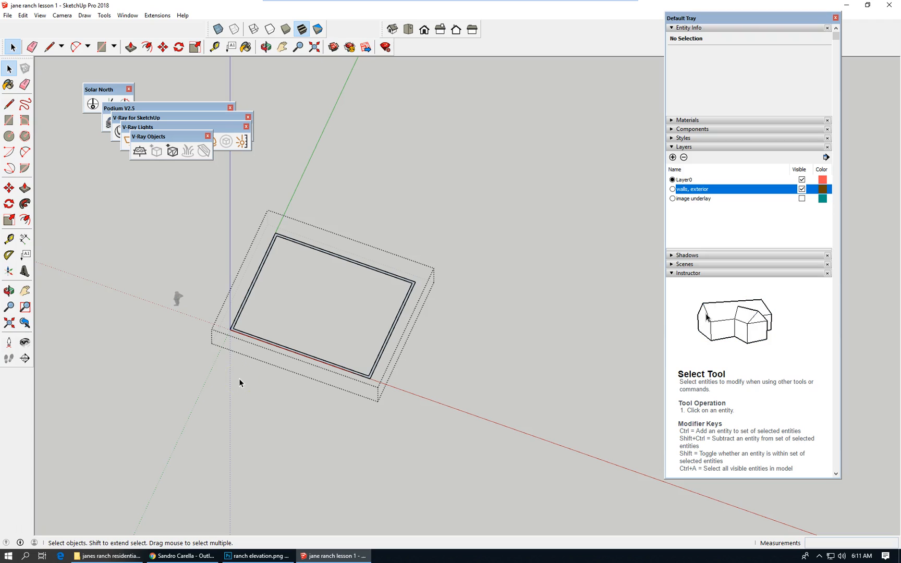
pyautogui.click(424, 129)
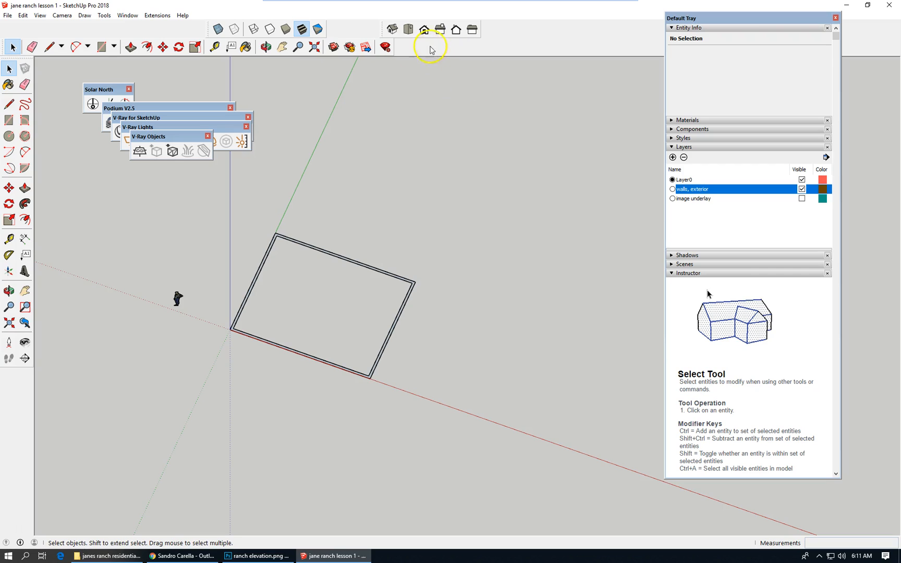
pyautogui.click(423, 29)
pyautogui.scroll(-3, 97, 385)
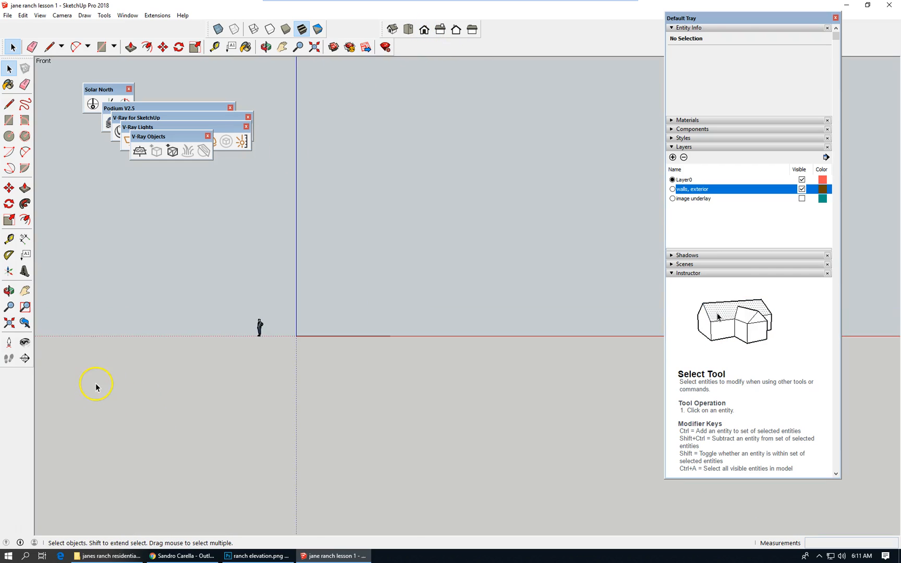
pyautogui.click(324, 392)
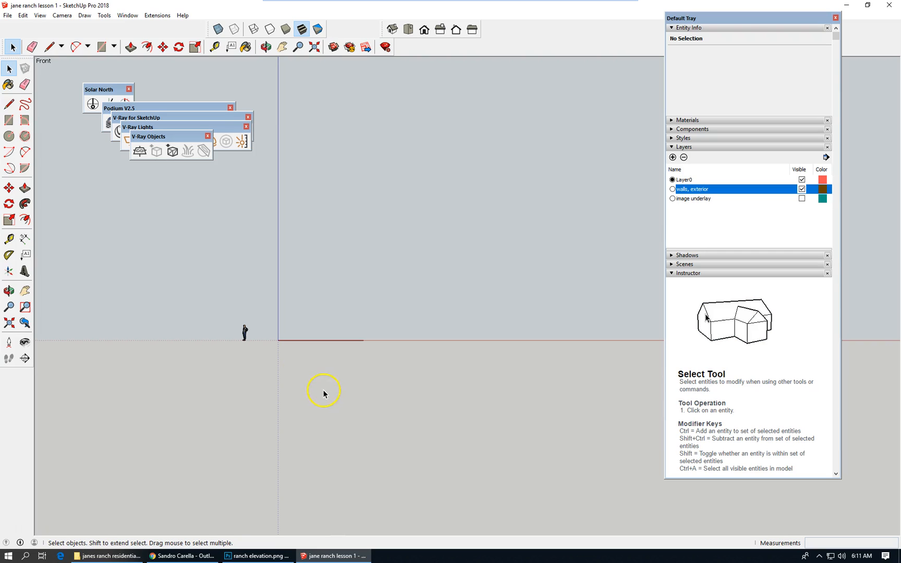
pyautogui.click(72, 236)
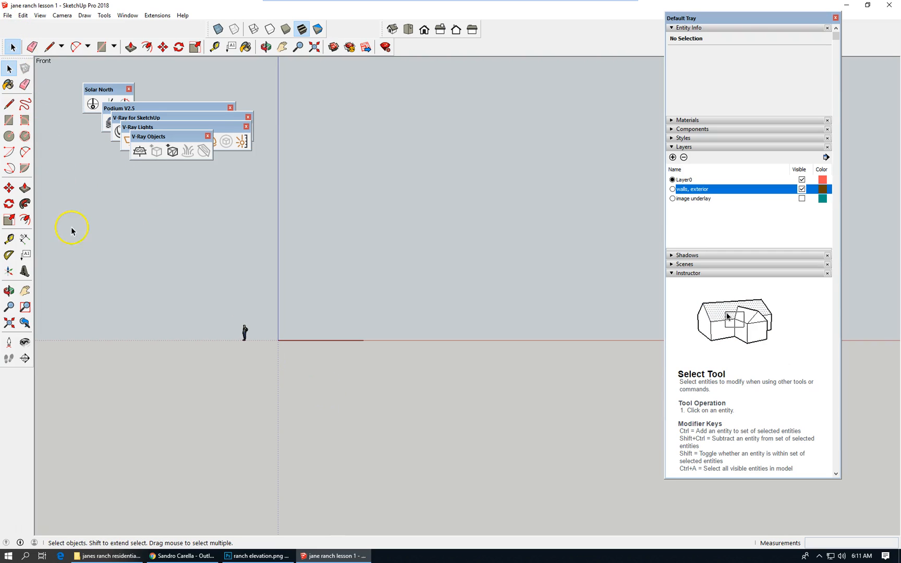
pyautogui.moveTo(447, 152); pyautogui.dragTo(374, 338, button='middle')
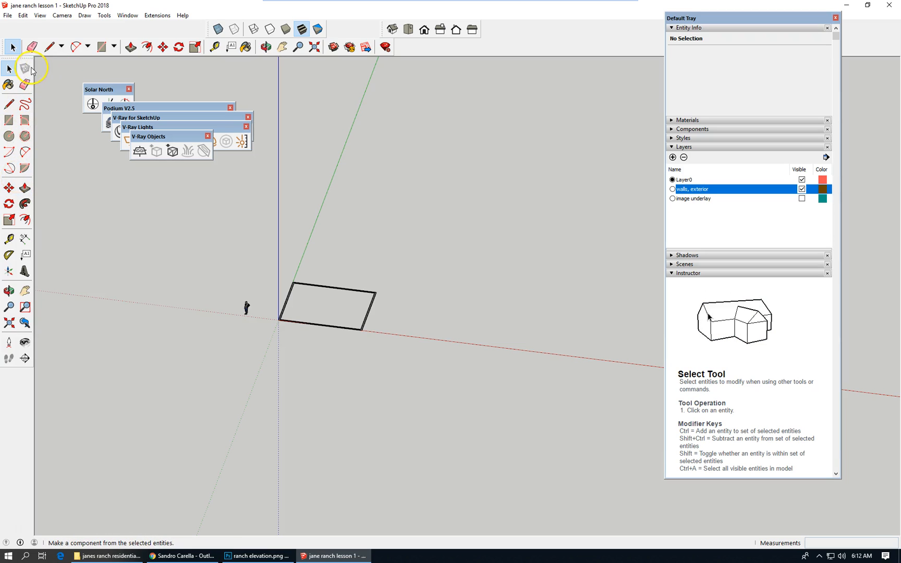
# Step: Import the "ranch elevation" PNG as an image and place it flat on the ground behind the house outline, about 36' high
pyautogui.click(8, 16)
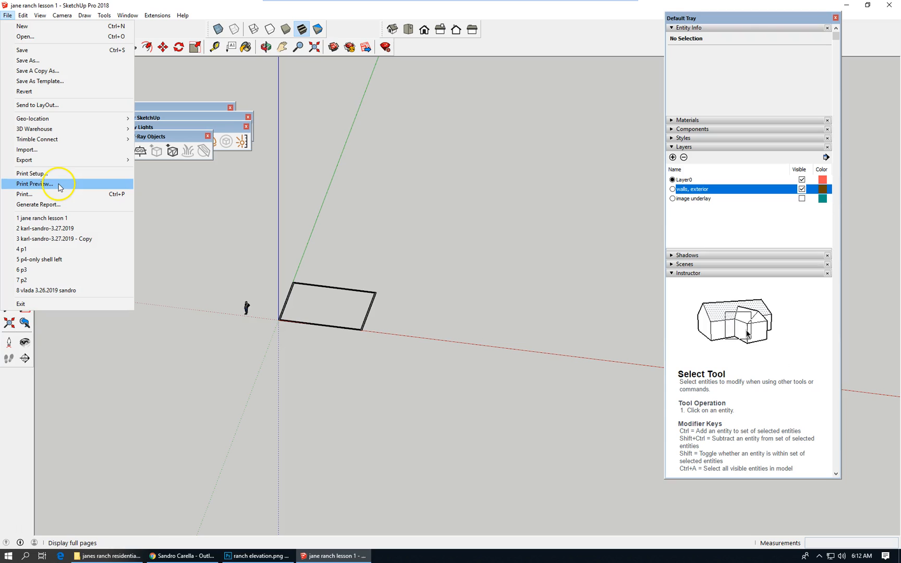
pyautogui.click(70, 149)
pyautogui.click(429, 220)
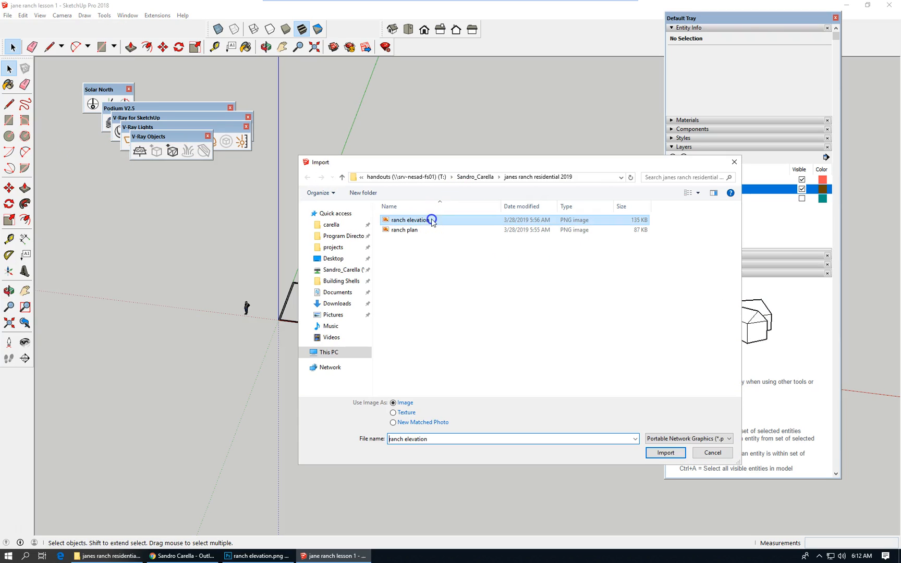
pyautogui.click(664, 452)
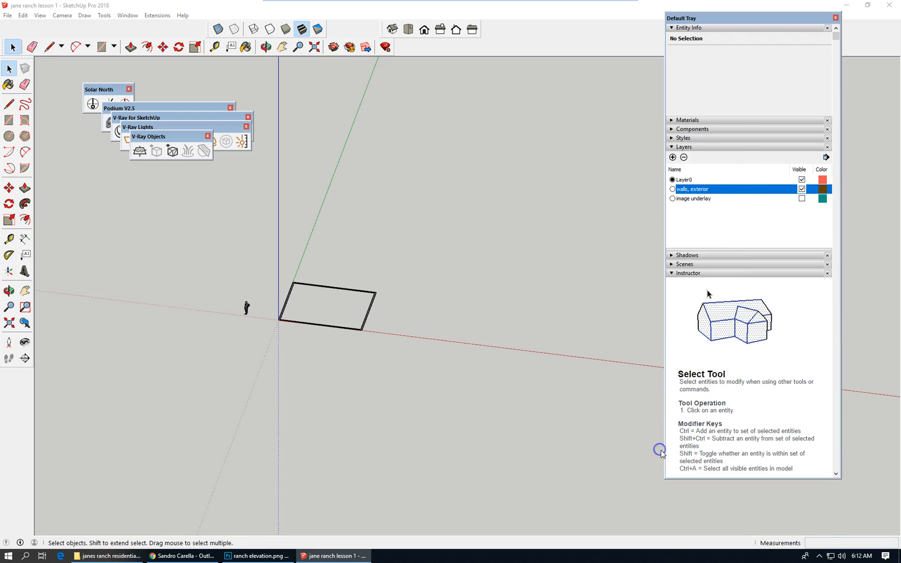
pyautogui.click(363, 206)
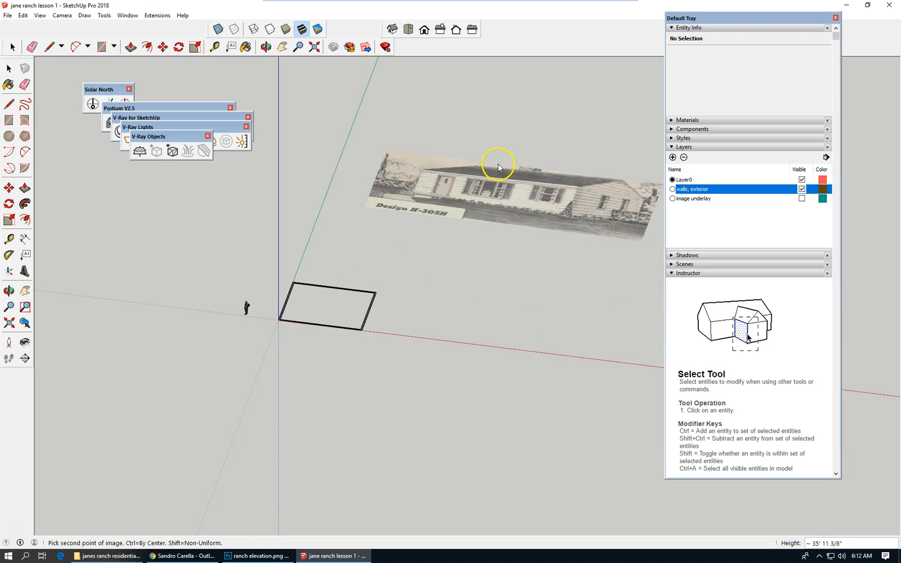
pyautogui.click(497, 165)
pyautogui.scroll(-1, 193, 172)
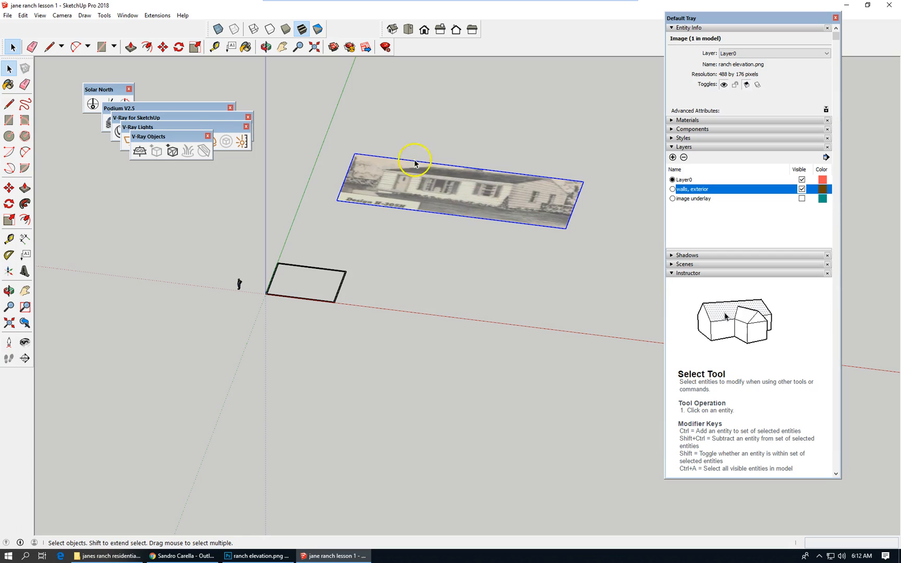
pyautogui.scroll(-1, 188, 312)
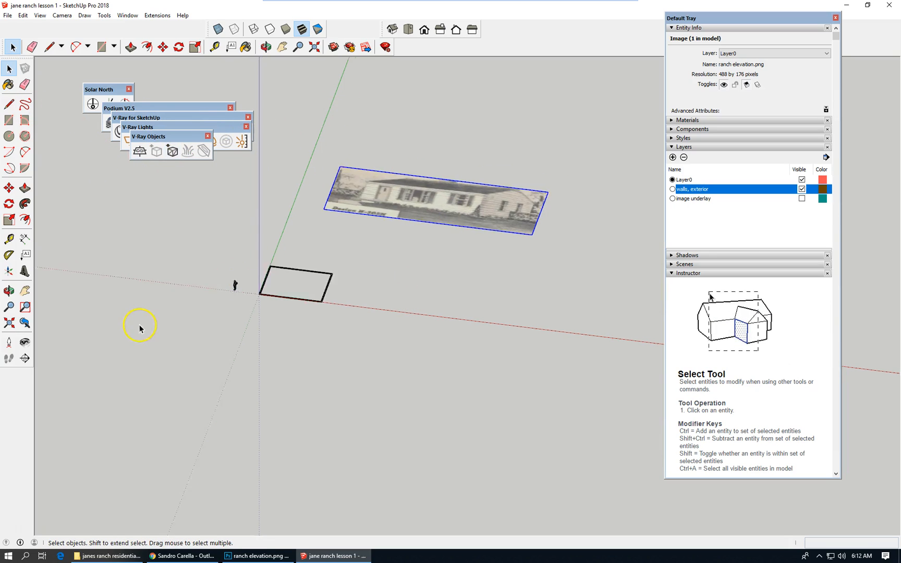
# Step: Explode the elevation image and make a group from its face and edges
pyautogui.scroll(-1, 140, 329)
pyautogui.rightClick(363, 219)
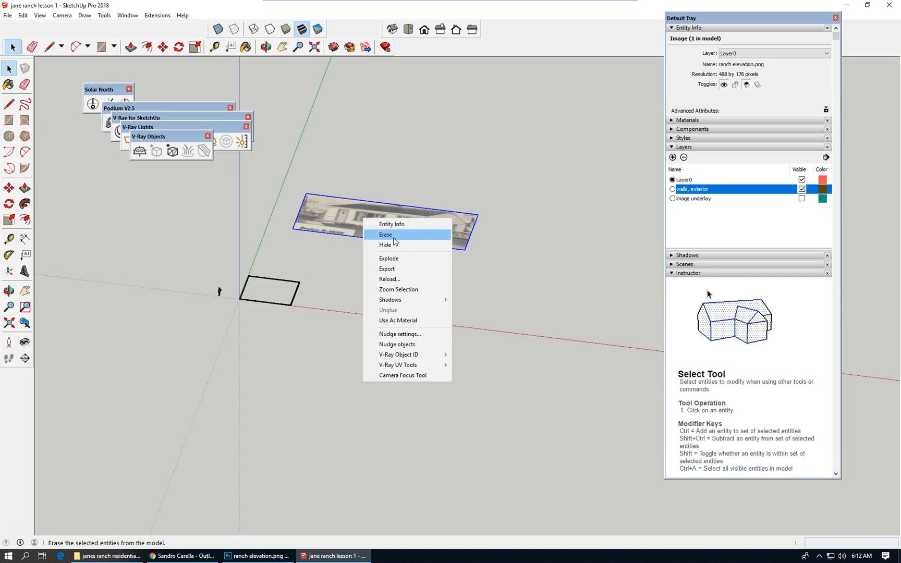
pyautogui.click(420, 258)
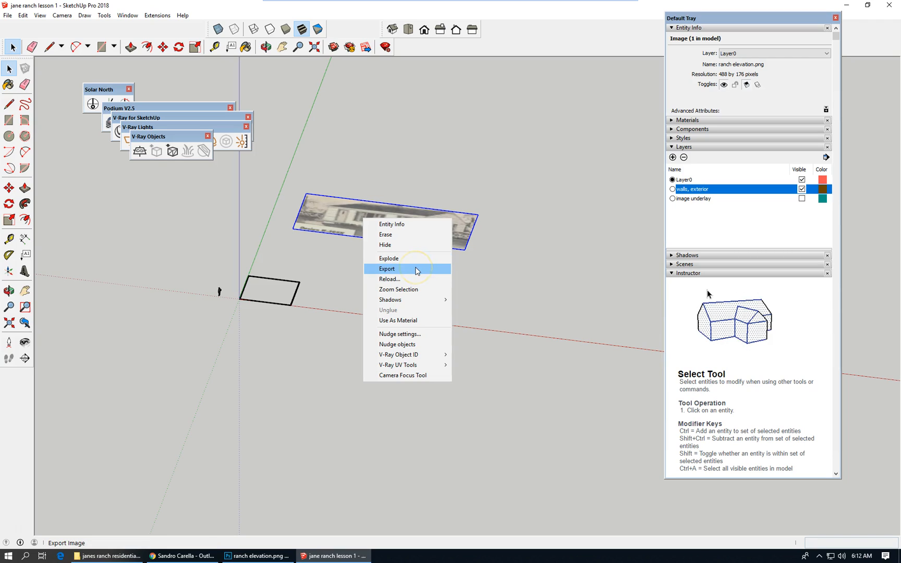
pyautogui.click(415, 258)
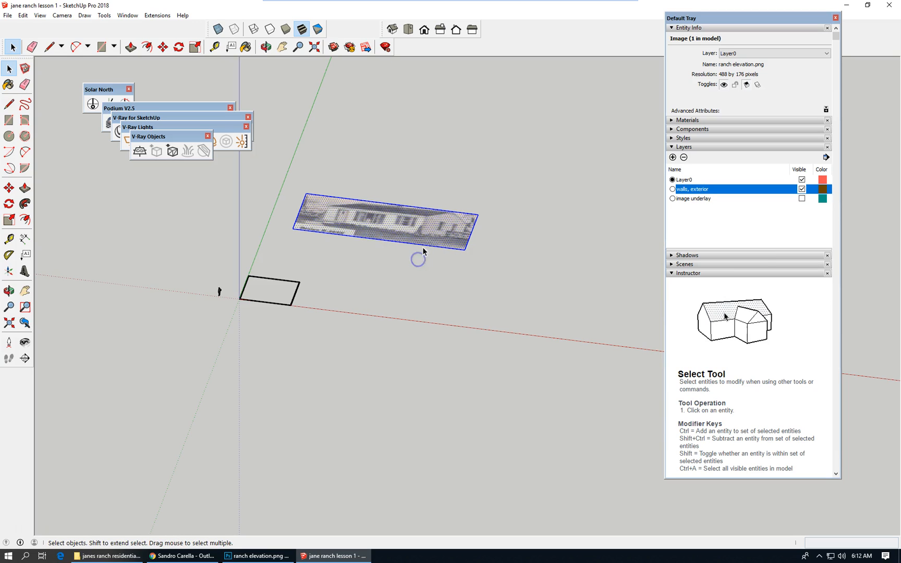
pyautogui.click(23, 15)
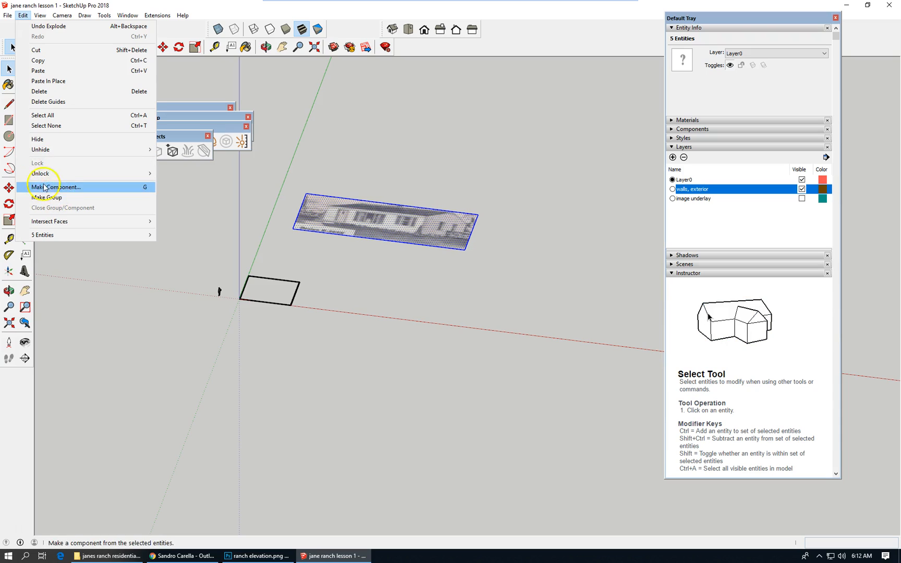
pyautogui.click(71, 197)
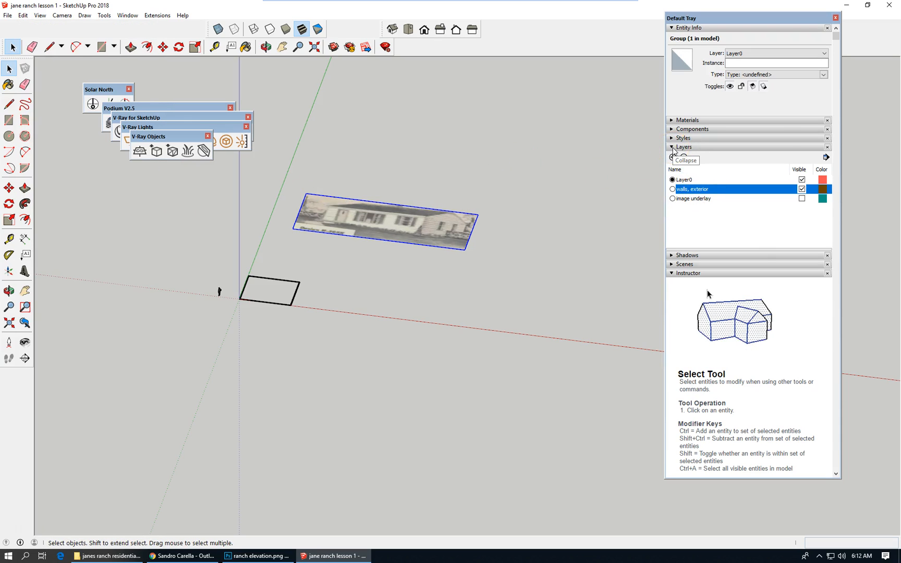
# Step: Add a new layer named "image elevation underlay"
pyautogui.click(672, 148)
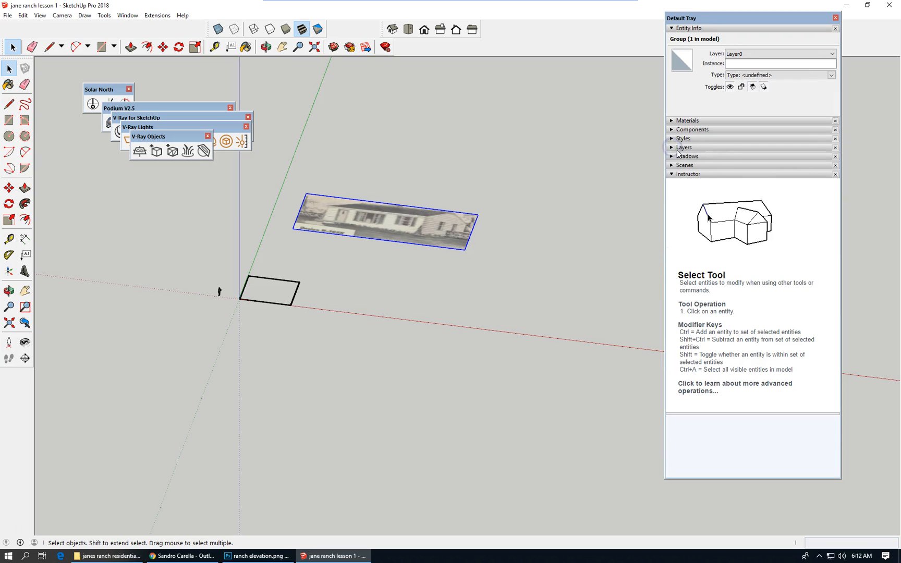
pyautogui.click(670, 148)
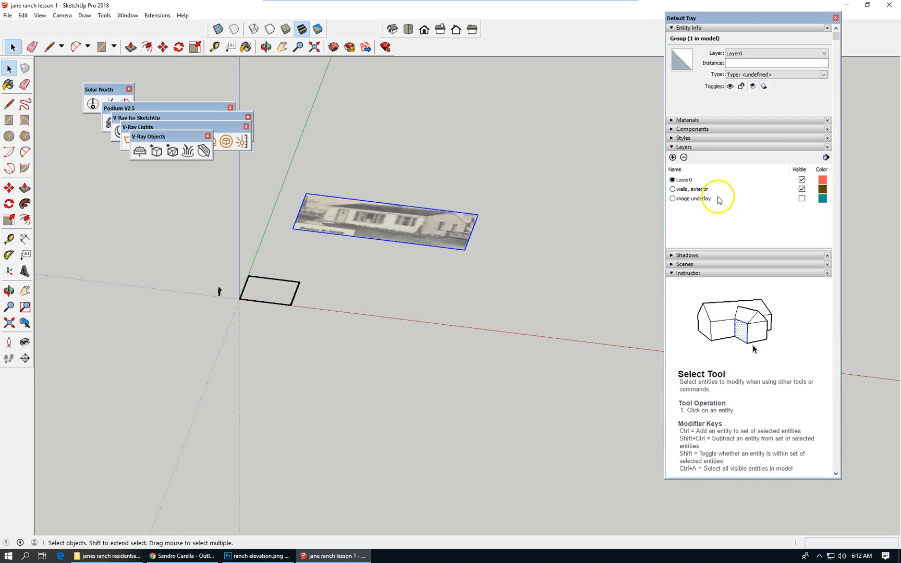
pyautogui.click(672, 156)
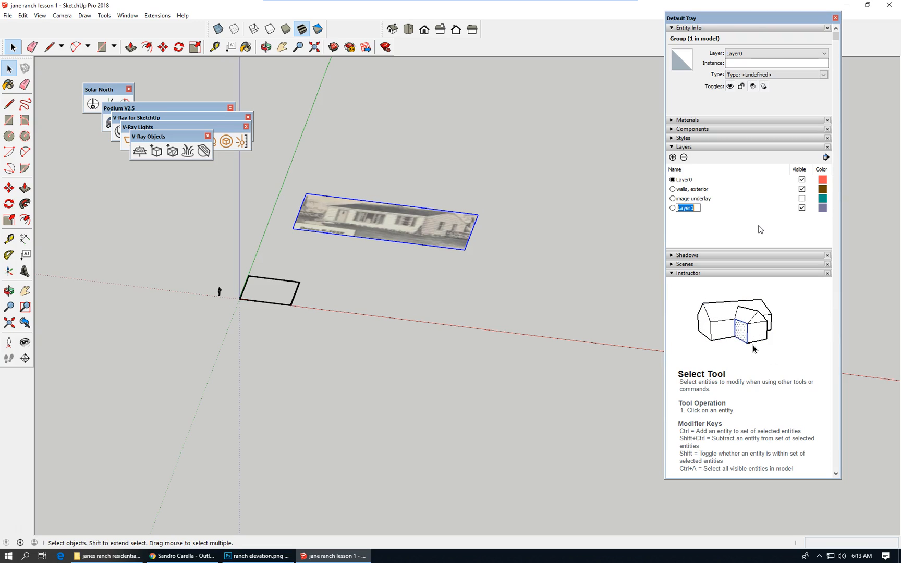
pyautogui.write('age elev')
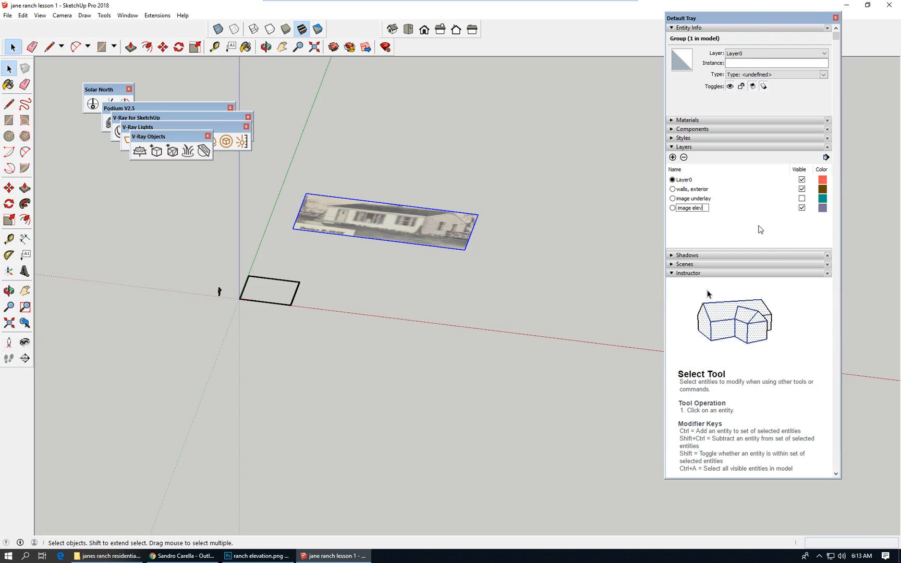
pyautogui.write('ation underlay')
pyautogui.press('Return')
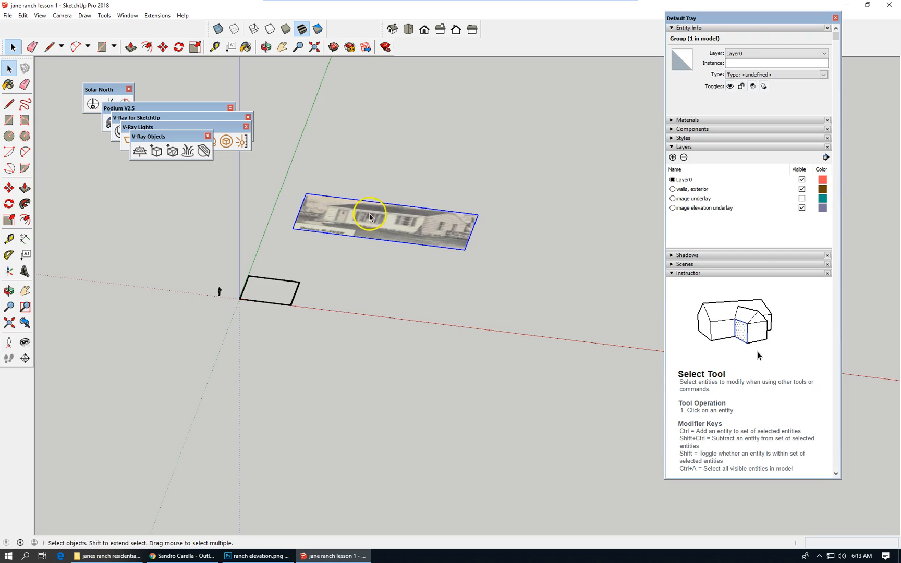
# Step: Rotate the elevation image group 90° around the red axis from its lower corner so the picture stands upright
pyautogui.scroll(4, 448, 250)
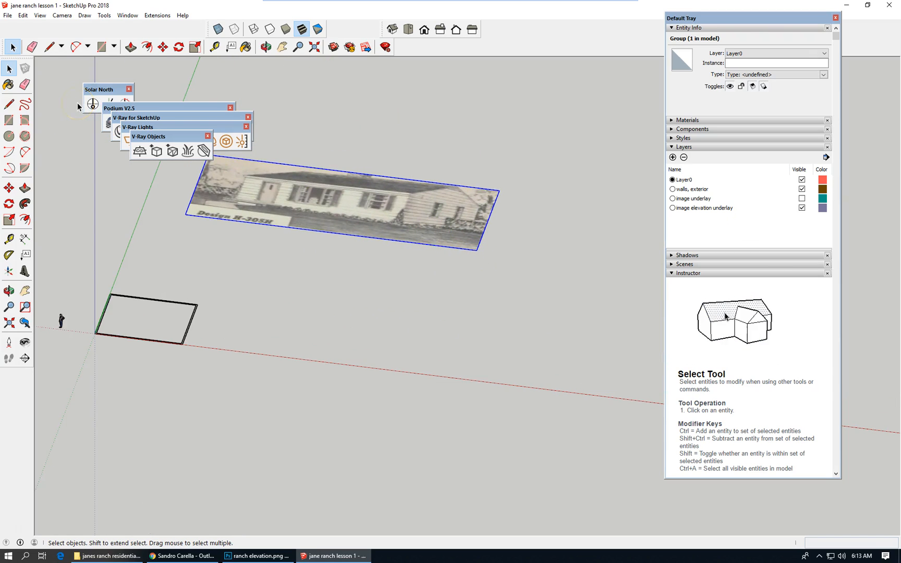
pyautogui.click(8, 203)
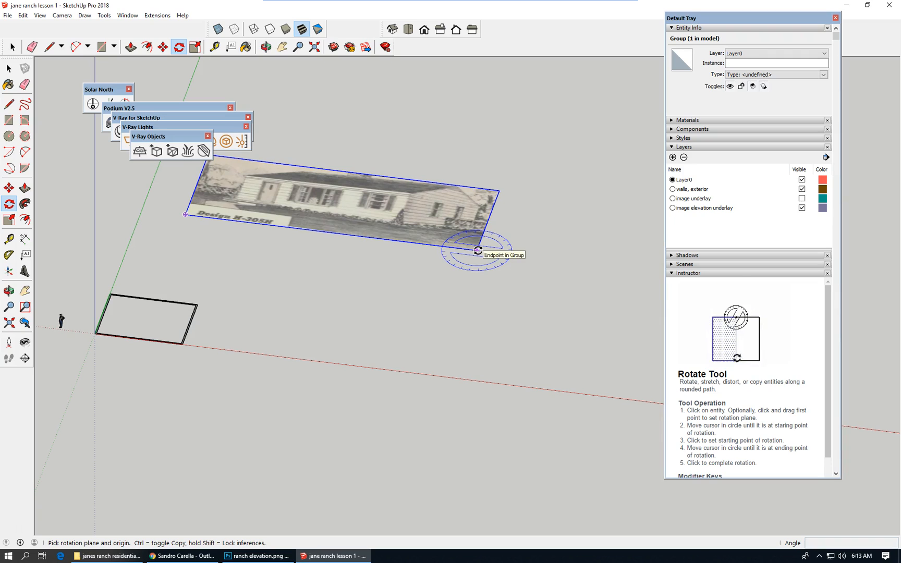
pyautogui.press('Right')
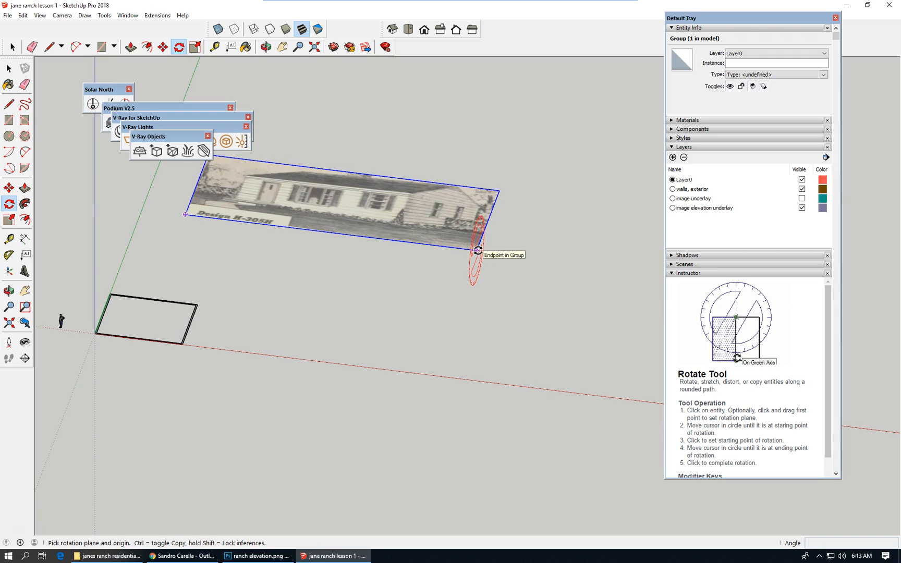
pyautogui.moveTo(477, 251); pyautogui.dragTo(498, 191)
pyautogui.click(476, 185)
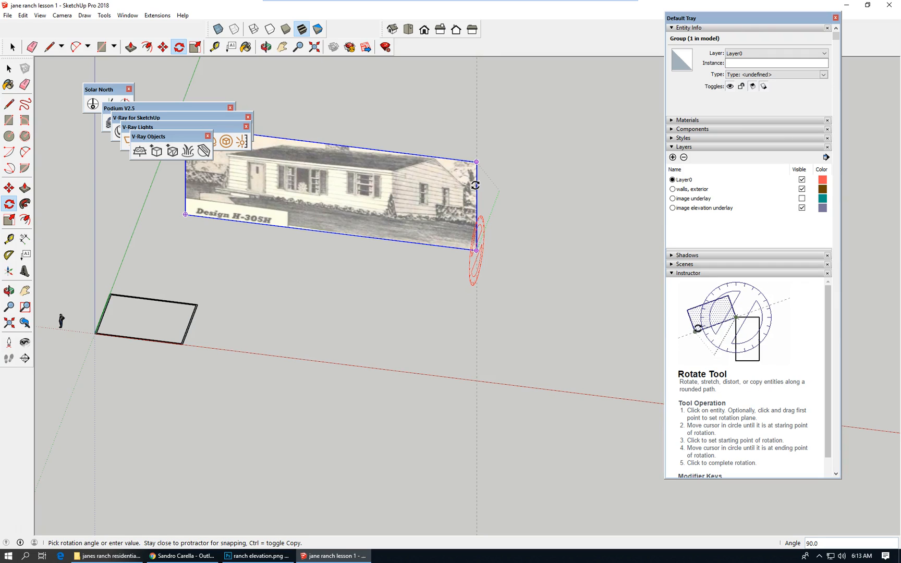
pyautogui.click(475, 185)
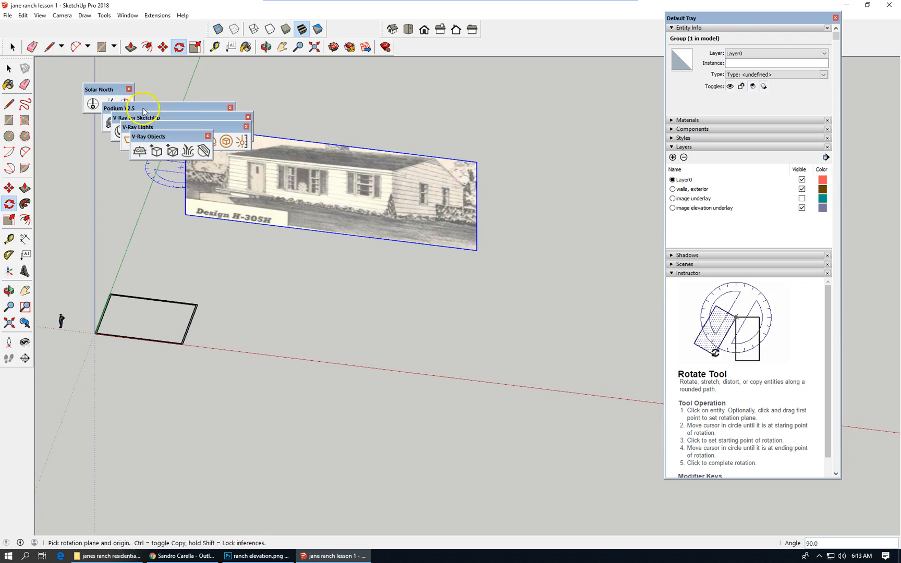
pyautogui.click(9, 69)
# Step: Open the elevation image group and resize it so the pictured front wall measures 30' along its base
pyautogui.scroll(-1, 424, 308)
pyautogui.scroll(-1, 424, 308)
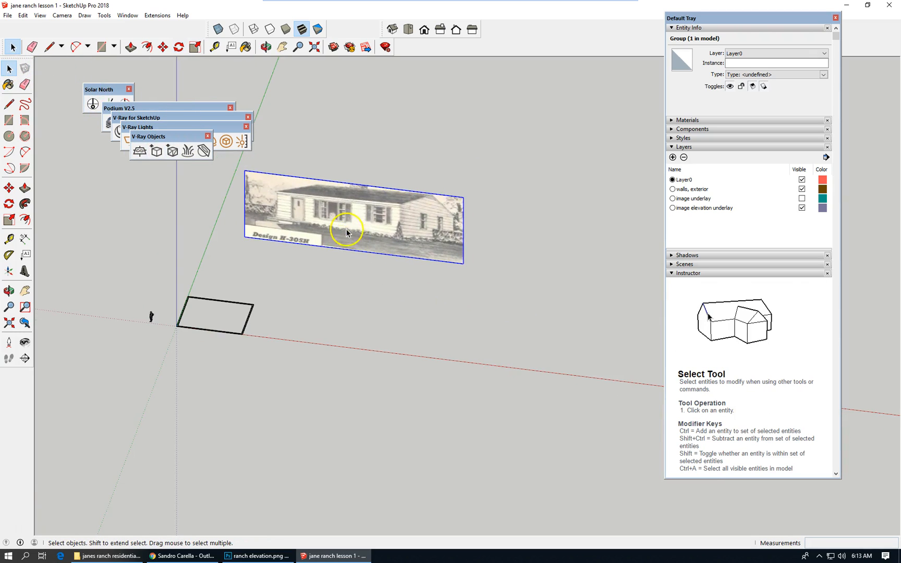
pyautogui.scroll(4, 337, 229)
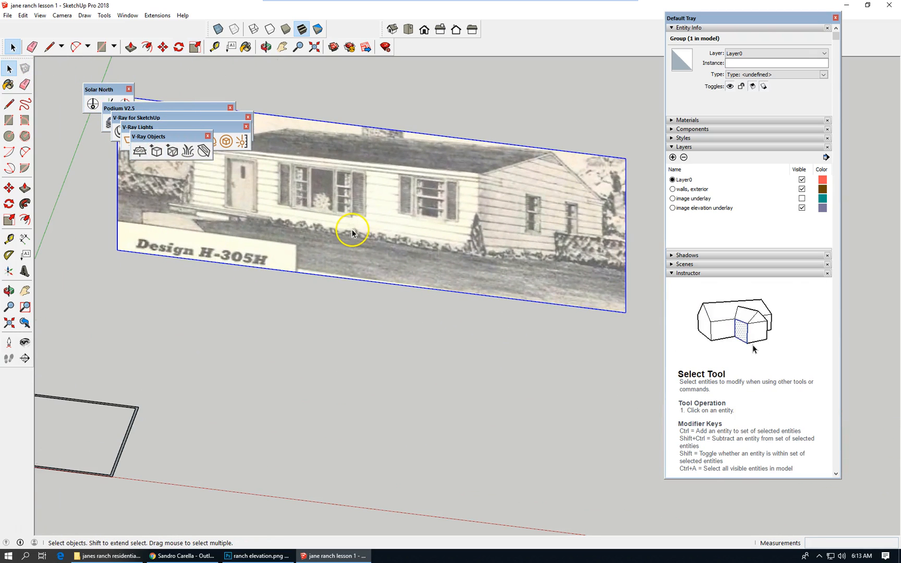
pyautogui.scroll(-2, 407, 236)
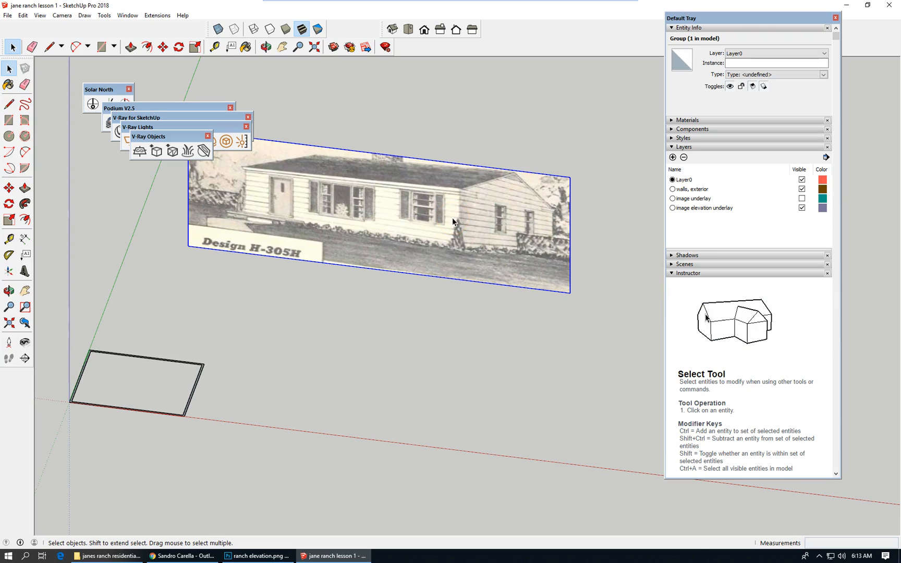
pyautogui.doubleClick(428, 215)
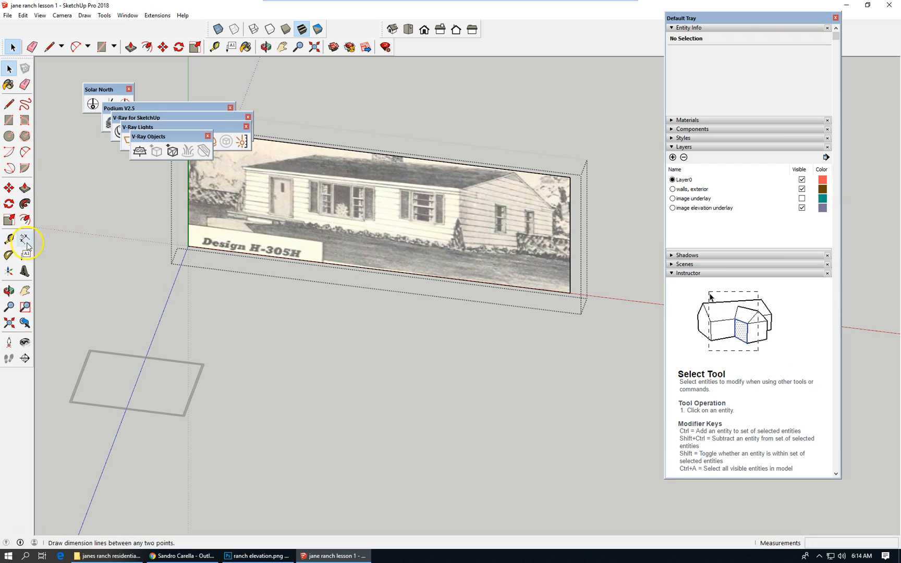
pyautogui.click(9, 239)
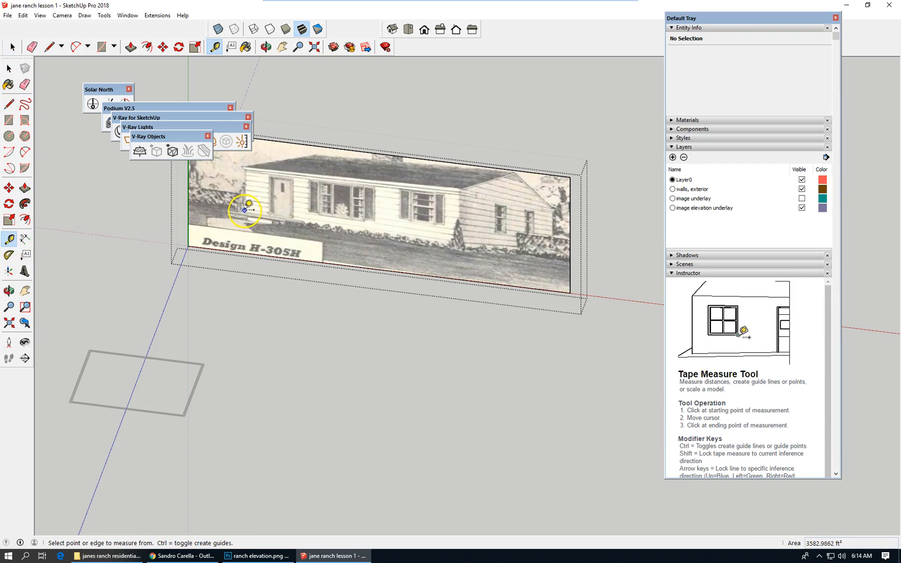
pyautogui.click(245, 210)
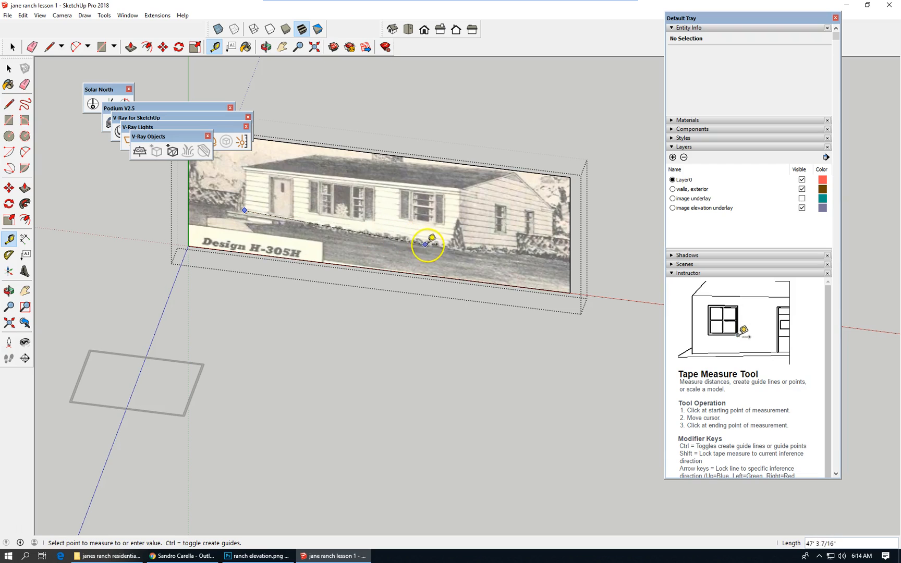
pyautogui.click(461, 237)
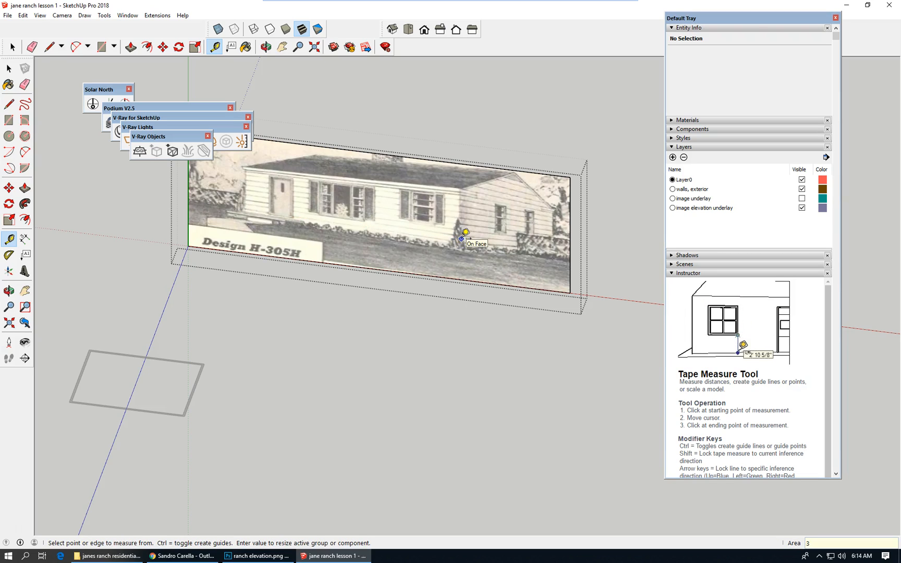
pyautogui.write('30')
pyautogui.press('Return')
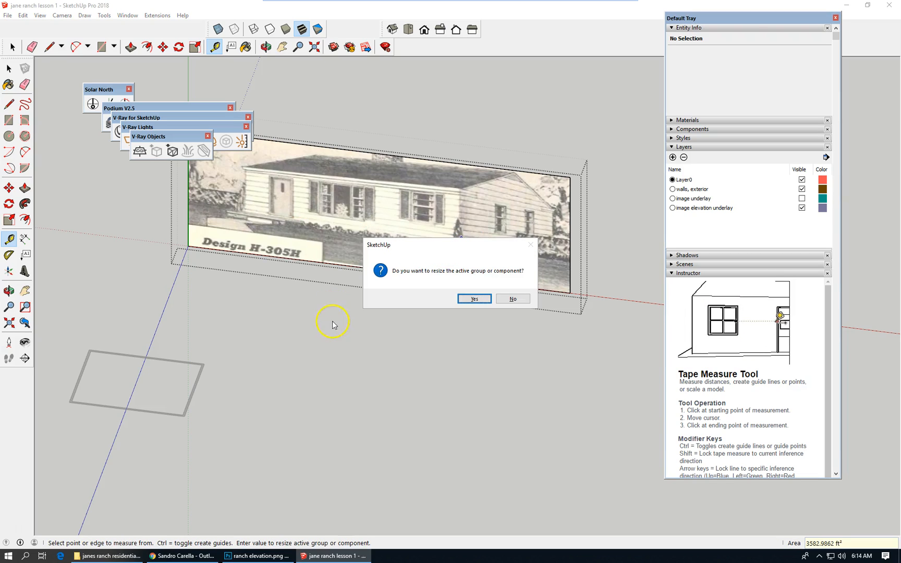
pyautogui.click(474, 298)
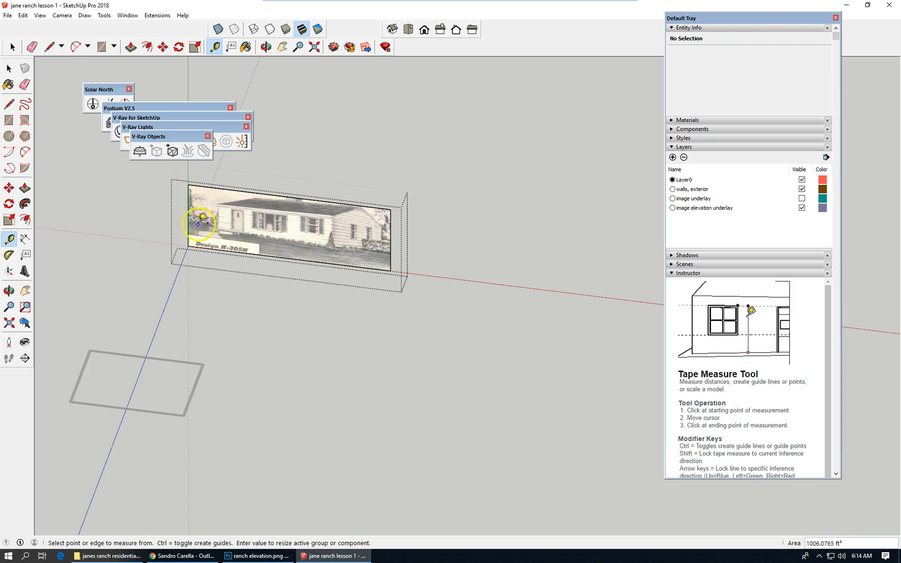
# Step: Measure the height of the pictured front wall from its base to the eave with the Tape Measure
pyautogui.scroll(3, 201, 223)
pyautogui.scroll(4, 201, 223)
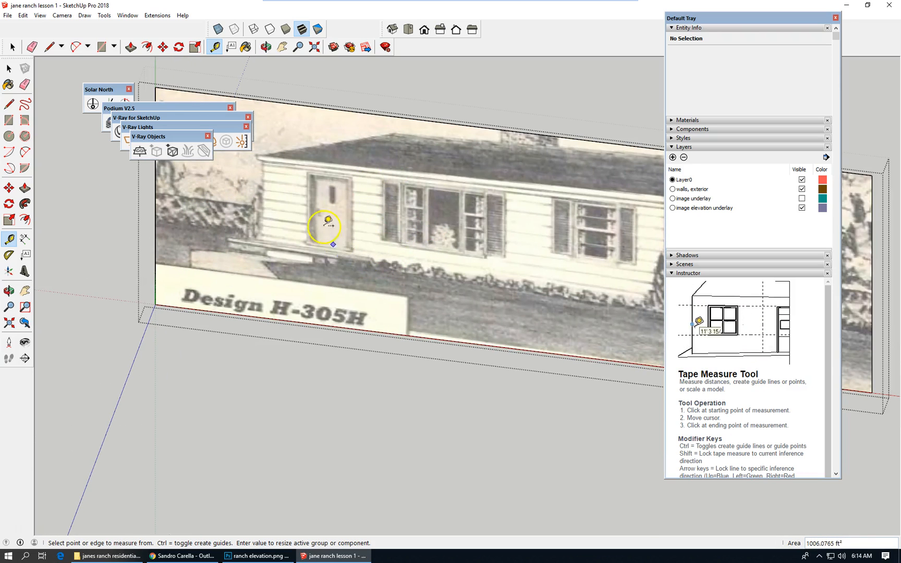
pyautogui.scroll(-1, 335, 247)
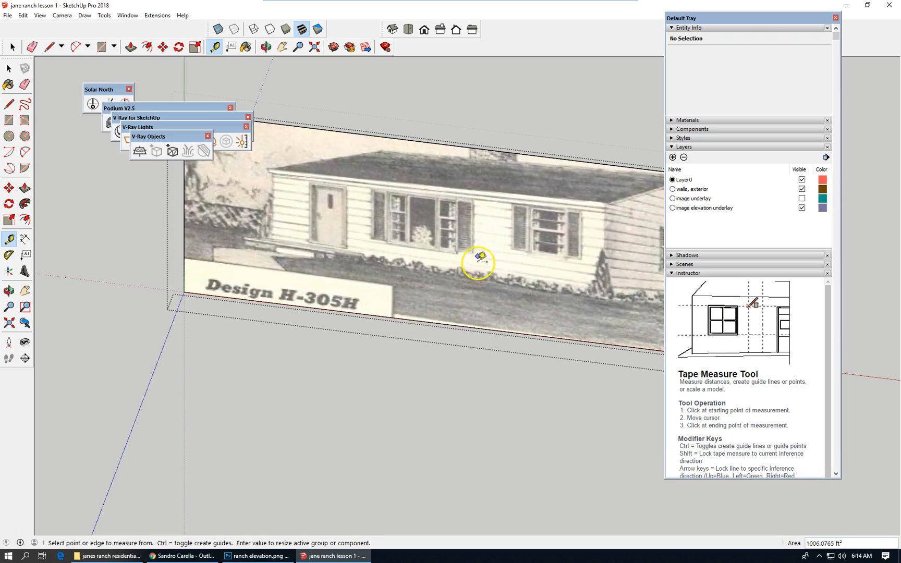
pyautogui.scroll(2, 333, 248)
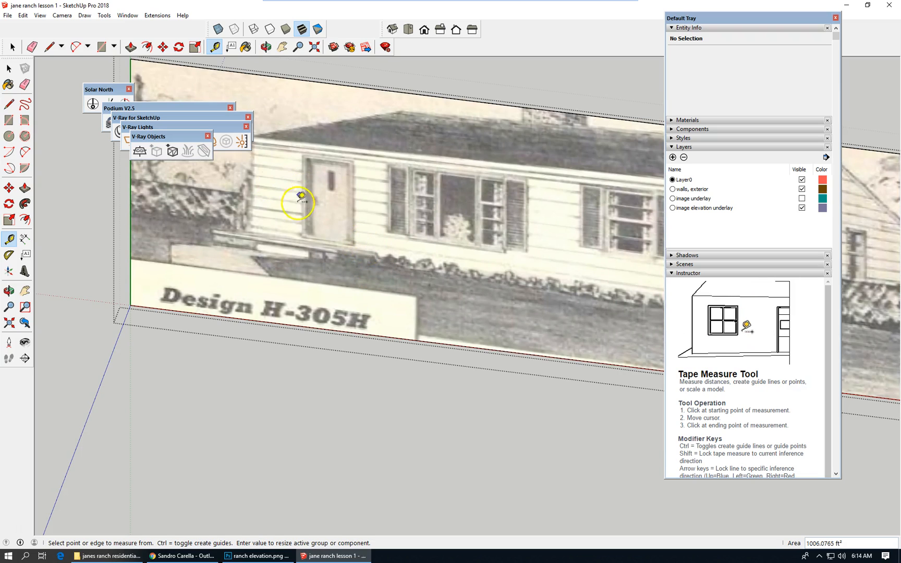
pyautogui.scroll(-3, 300, 205)
pyautogui.scroll(1, 275, 185)
pyautogui.scroll(1, 285, 188)
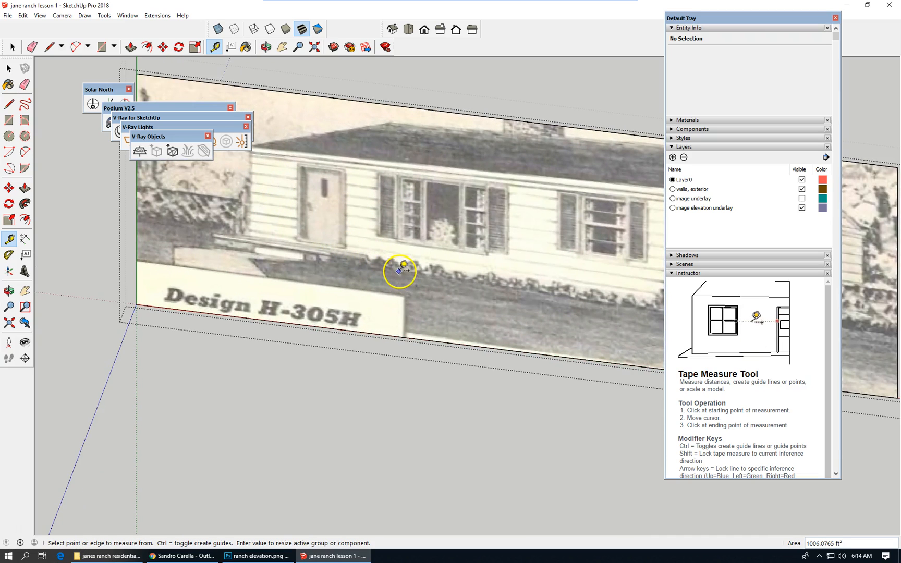
pyautogui.click(399, 270)
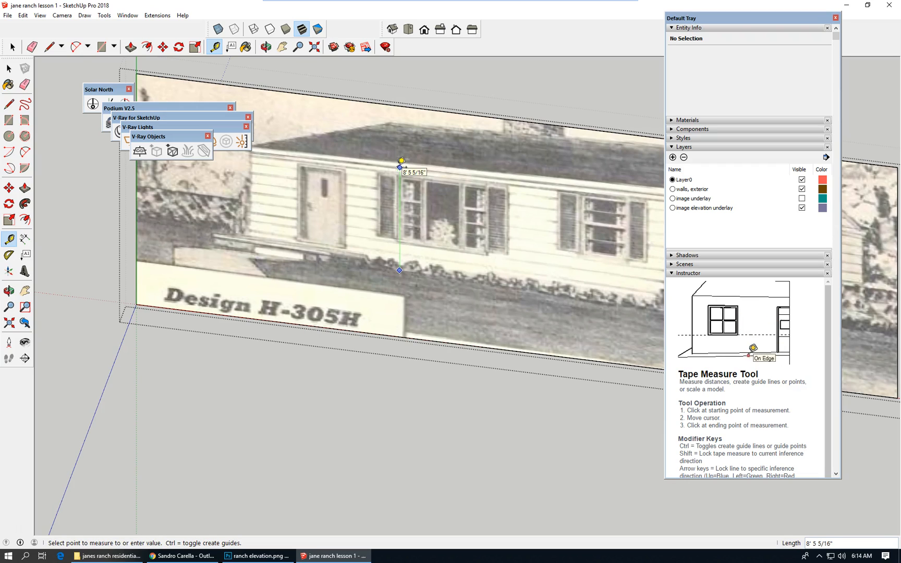
pyautogui.click(382, 144)
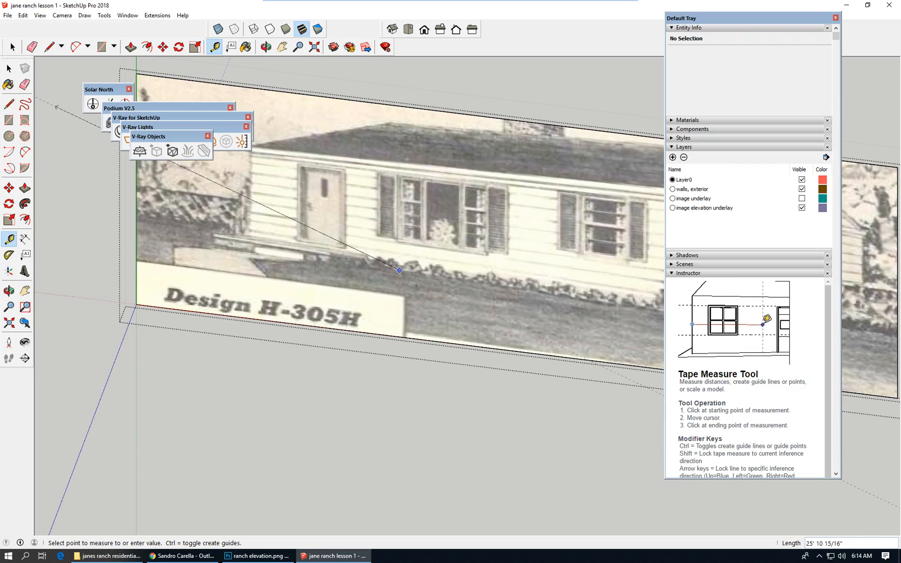
pyautogui.press('space')
# Step: Close the elevation image group, assign it to the "image elevation underlay" layer and hide that layer
pyautogui.scroll(-1, 454, 290)
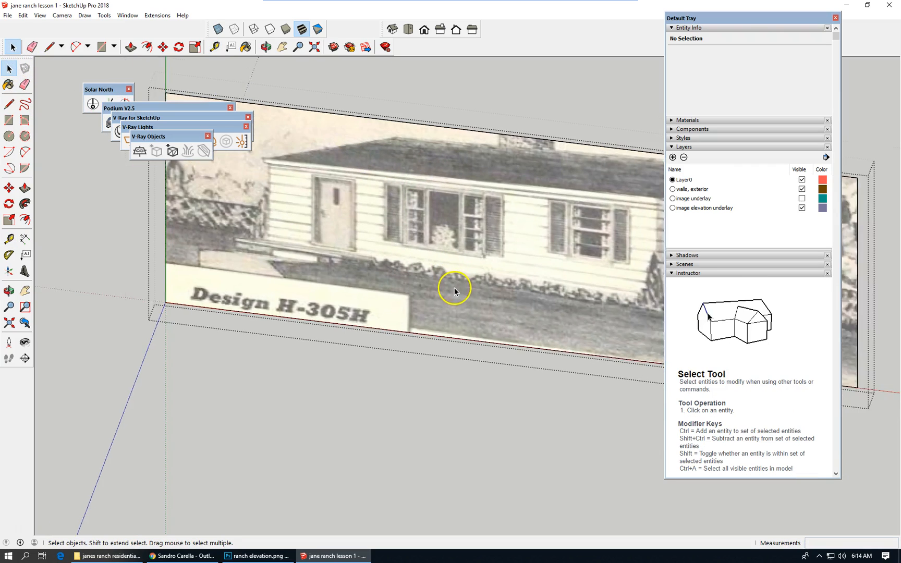
pyautogui.scroll(-1, 454, 290)
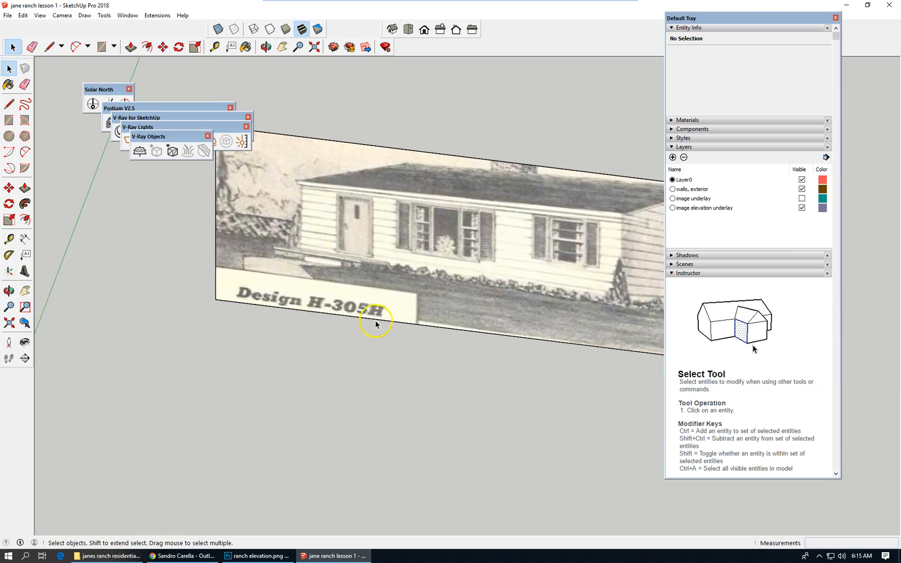
pyautogui.scroll(-3, 365, 261)
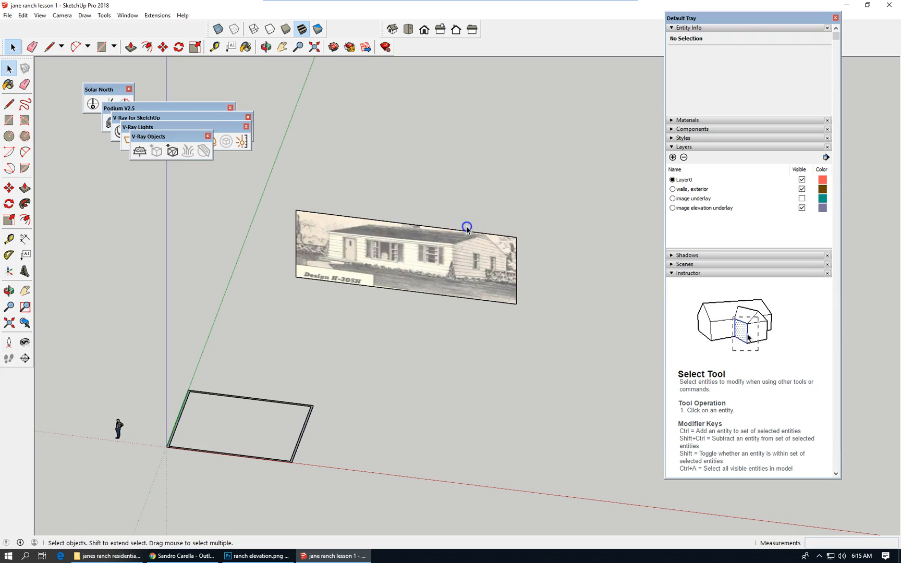
pyautogui.click(455, 245)
pyautogui.click(782, 53)
pyautogui.click(754, 68)
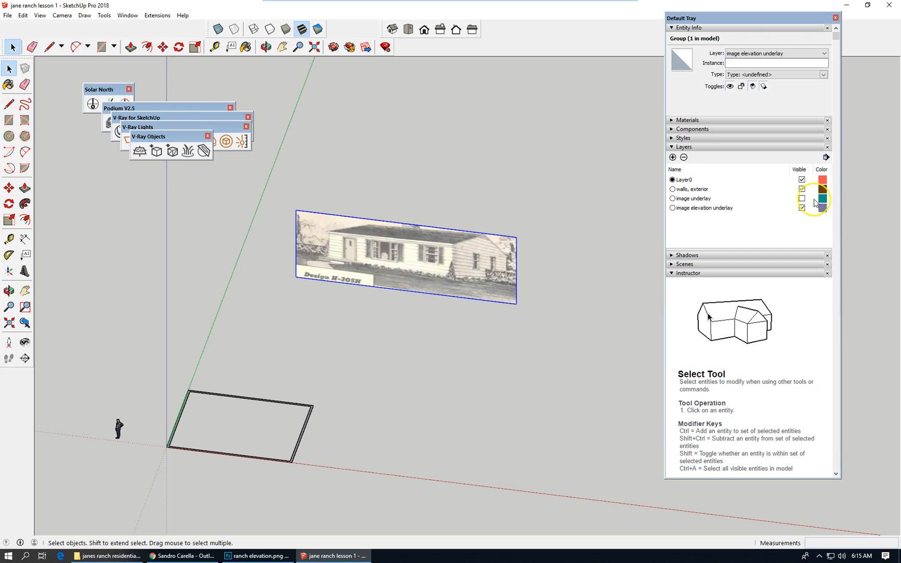
pyautogui.click(802, 207)
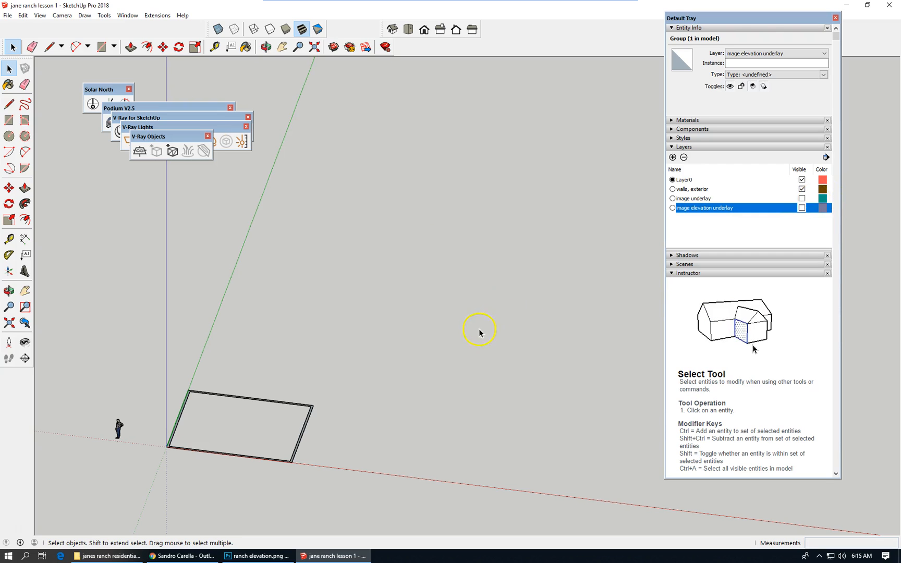
pyautogui.click(479, 329)
# Step: Open the exterior walls group for editing and select the wall outline's face
pyautogui.scroll(3, 213, 479)
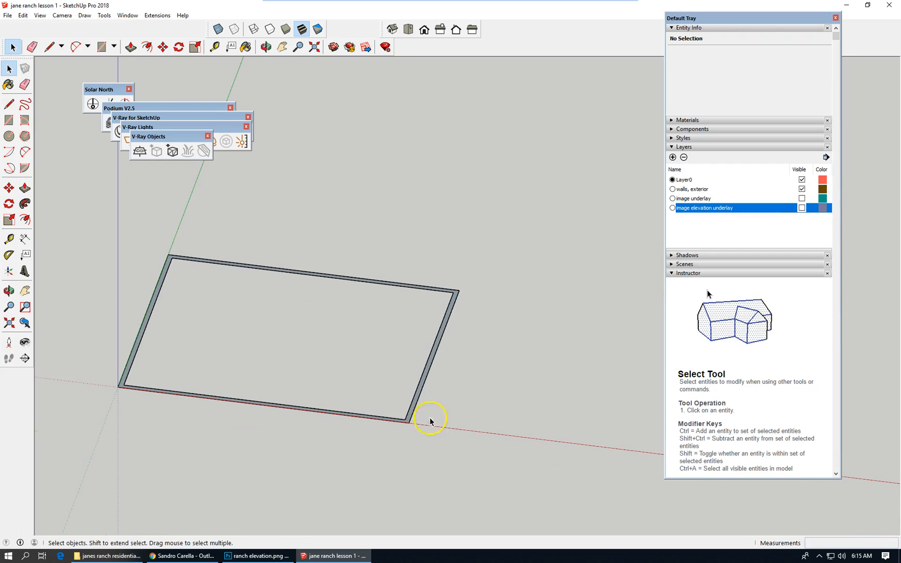
pyautogui.click(415, 405)
pyautogui.doubleClick(415, 404)
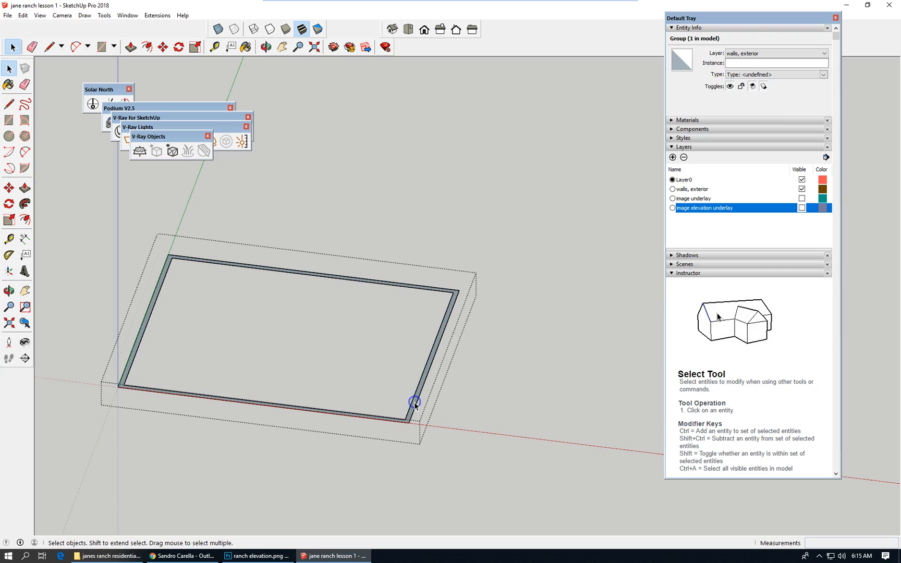
pyautogui.click(415, 405)
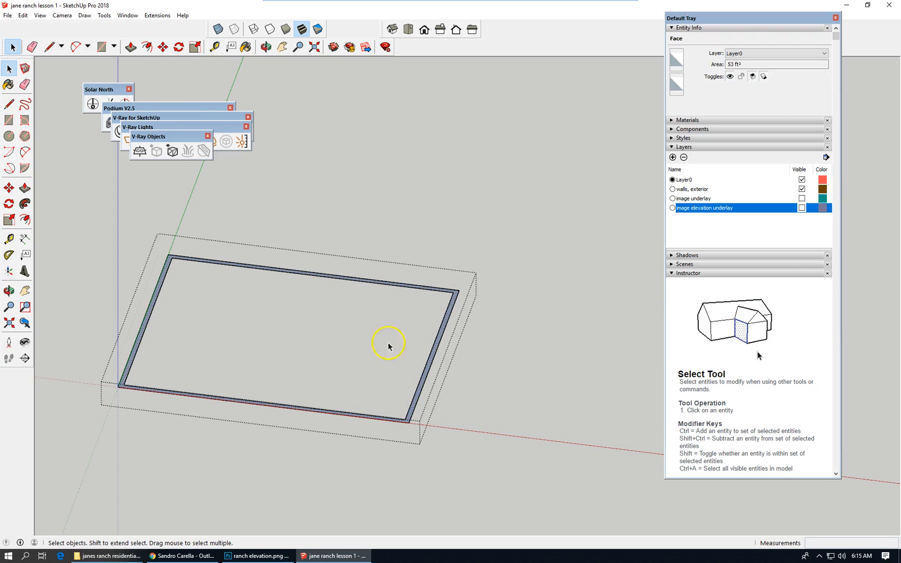
# Step: Extrude the exterior wall face upward to a height of 8' 6" with Push/Pull
pyautogui.click(131, 47)
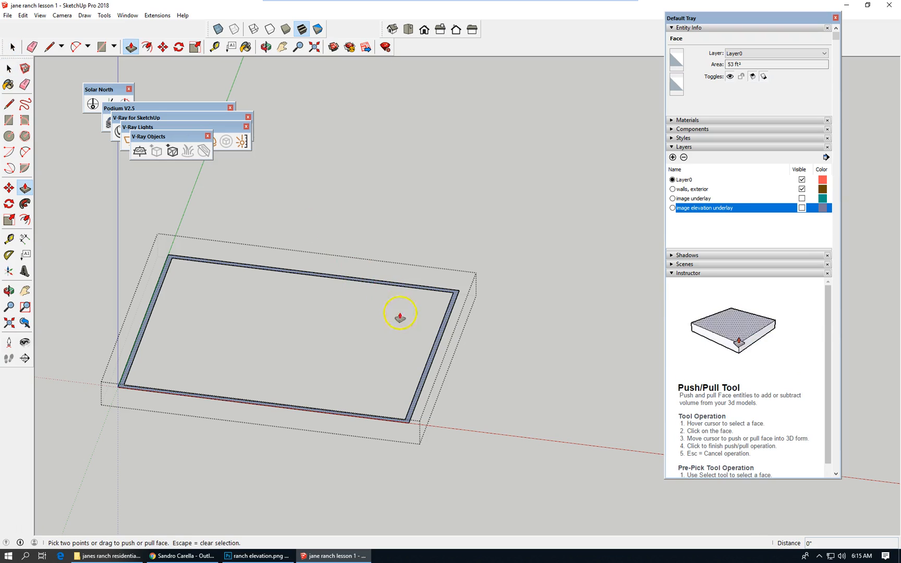
pyautogui.moveTo(434, 347); pyautogui.dragTo(437, 260)
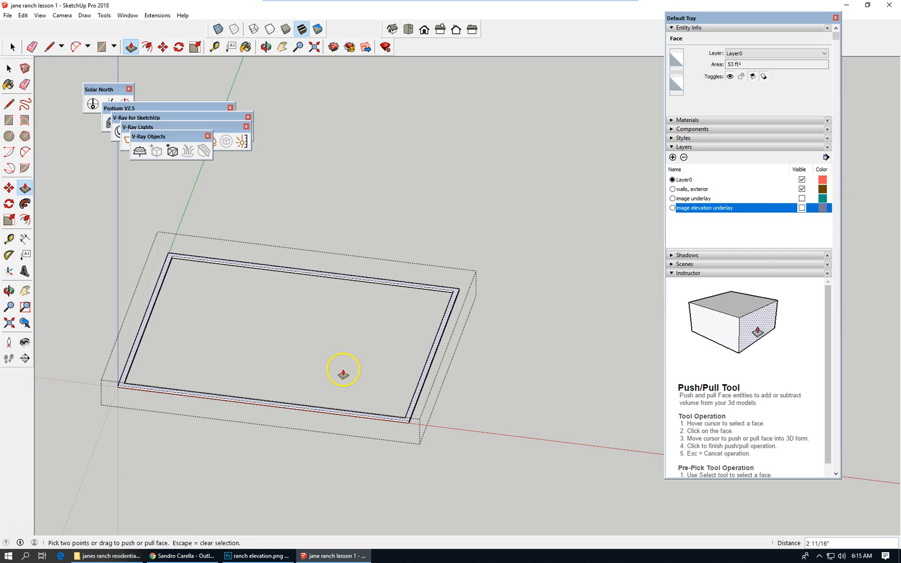
pyautogui.press('Escape')
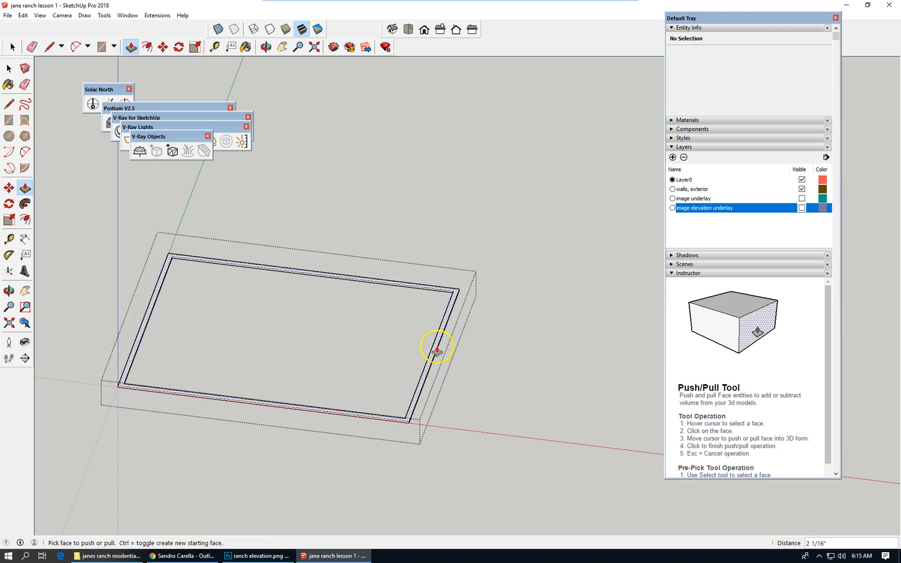
pyautogui.scroll(4, 425, 360)
pyautogui.scroll(1, 420, 384)
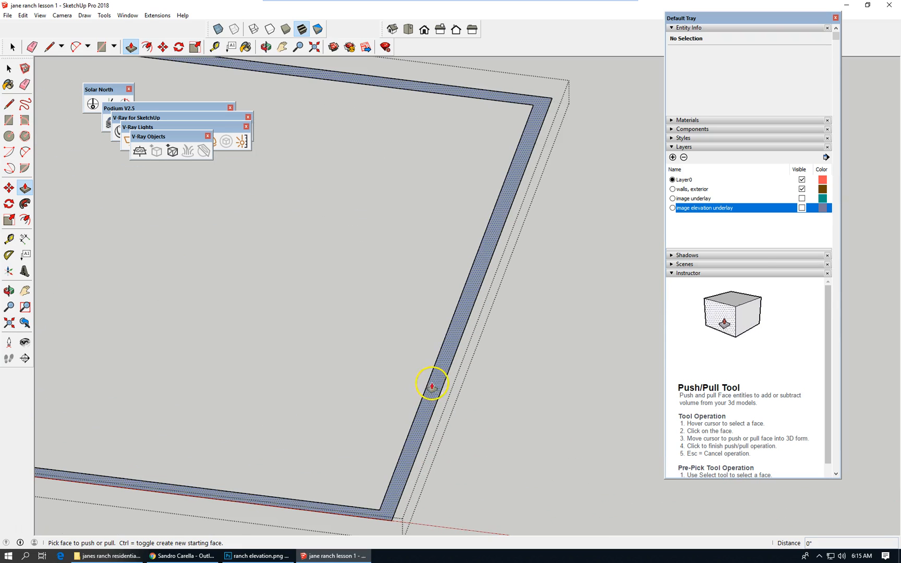
pyautogui.click(429, 383)
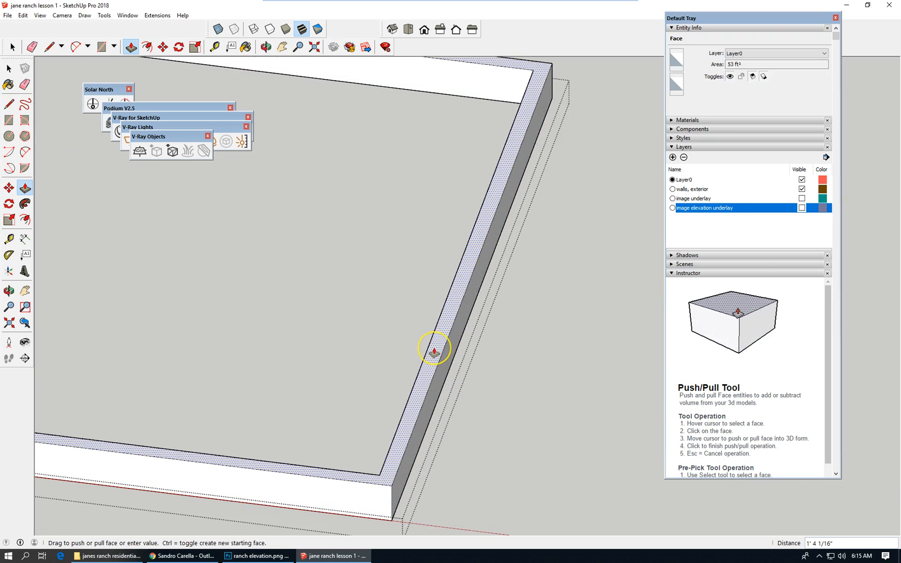
pyautogui.write("8' 6")
pyautogui.press('Return')
pyautogui.scroll(-5, 347, 195)
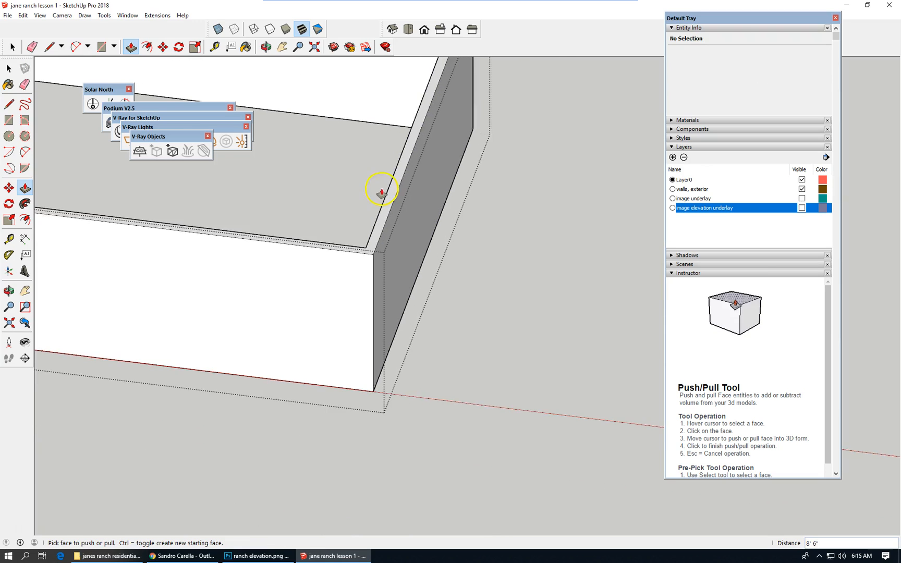
pyautogui.scroll(-1, 506, 393)
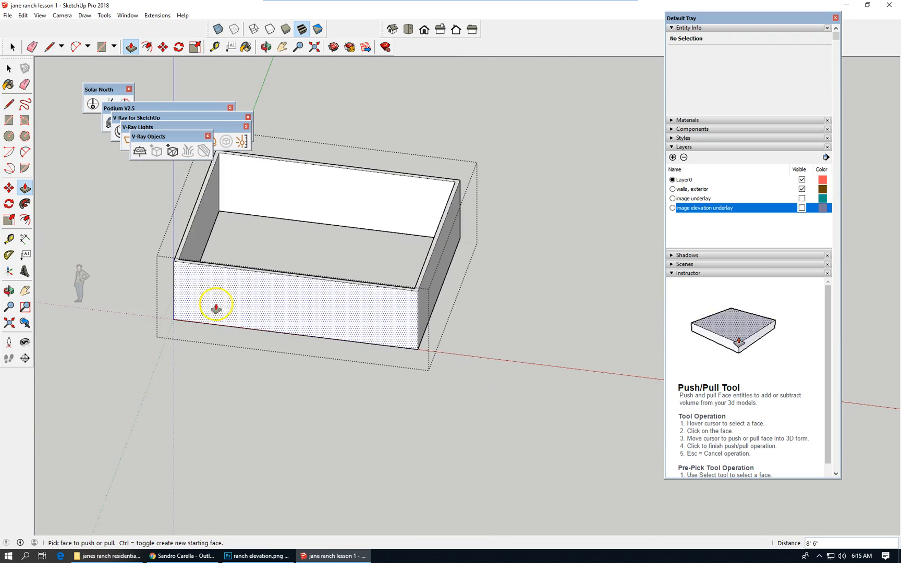
# Step: Close the exterior walls group and select the whole group from outside
pyautogui.click(7, 68)
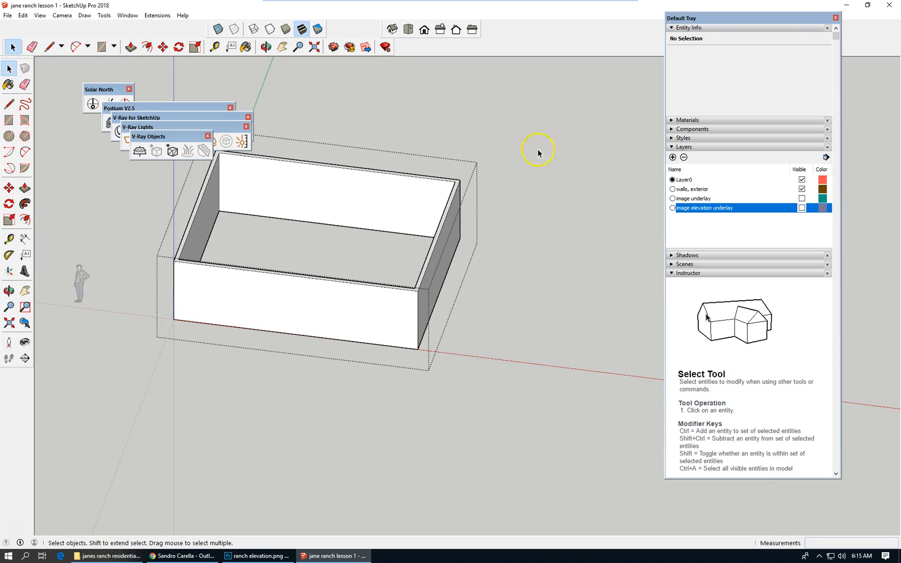
pyautogui.rightClick(530, 147)
pyautogui.click(568, 157)
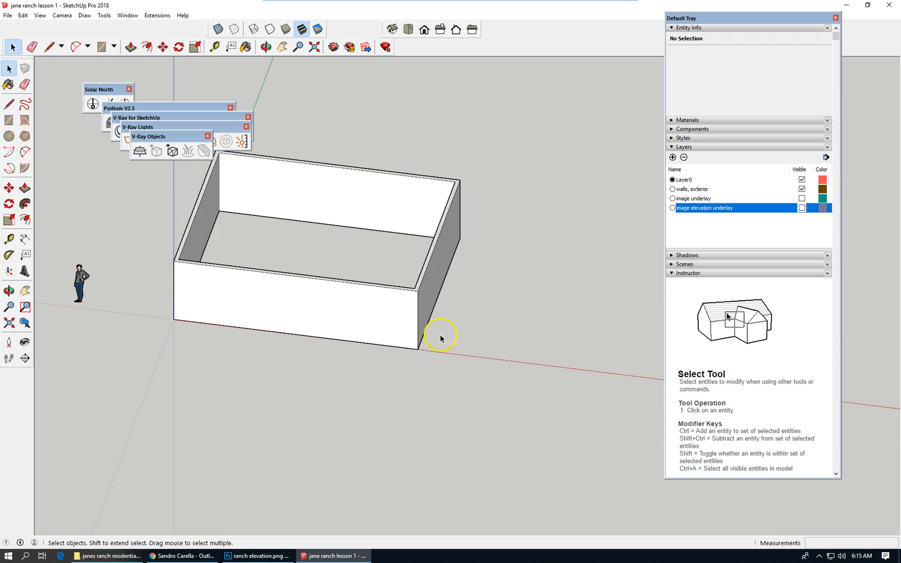
pyautogui.scroll(-2, 343, 427)
pyautogui.click(331, 354)
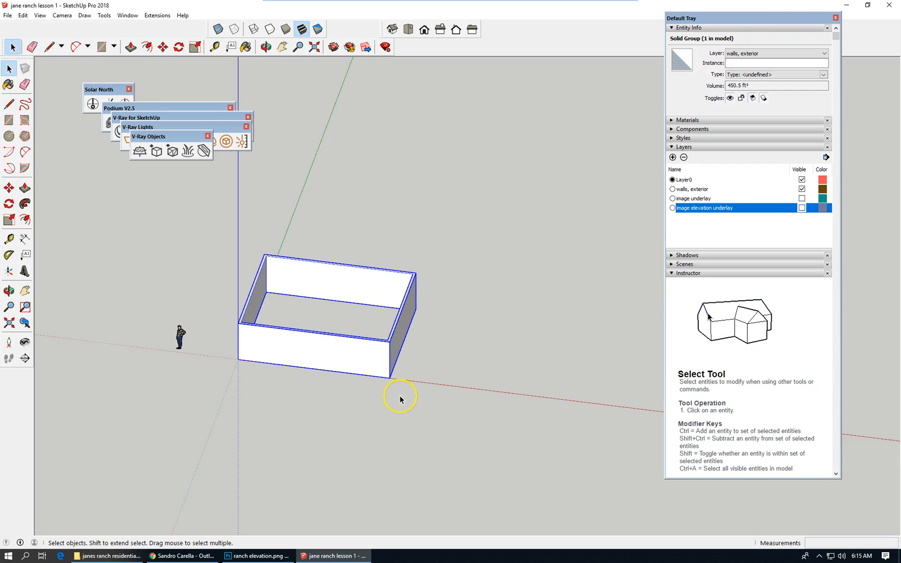
pyautogui.scroll(1, 400, 399)
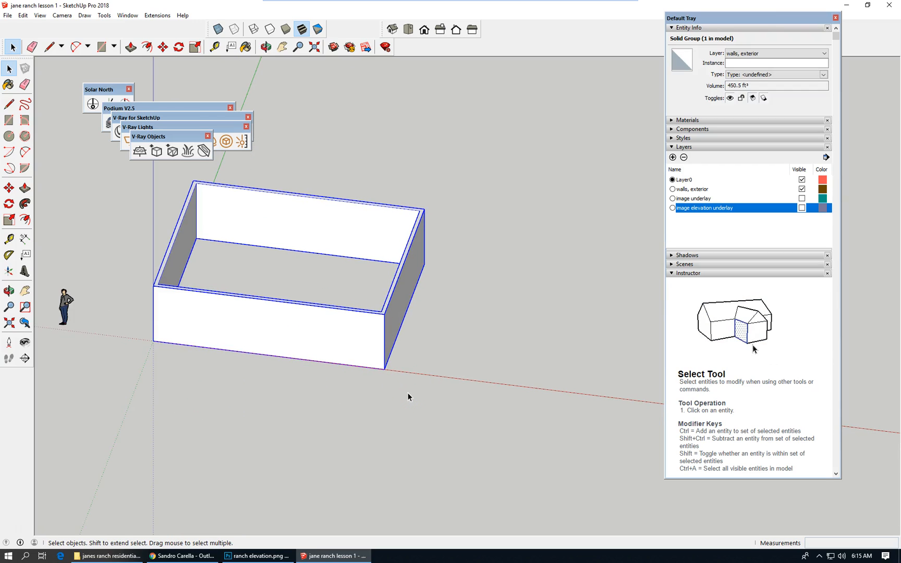